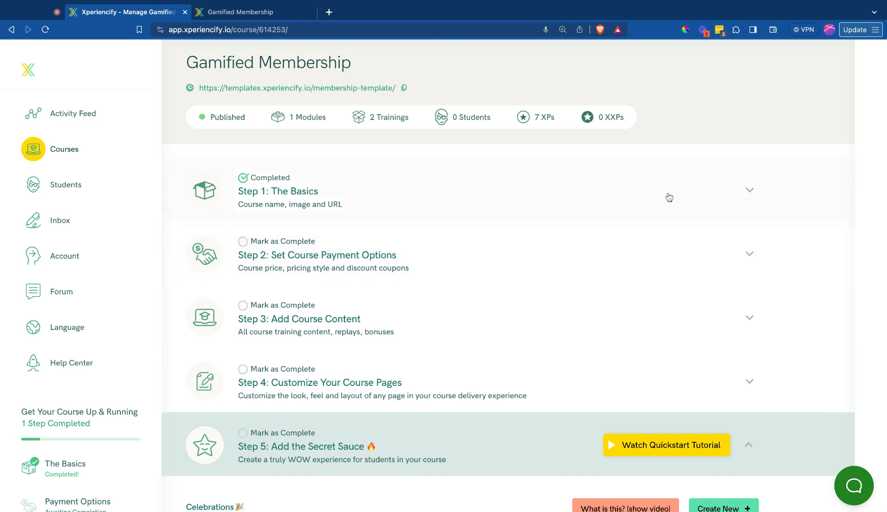
# Switch to the Gamified Membership student preview and review the home page's countdown, mission introduction, video and Mission Accomplished button
pyautogui.click(272, 13)
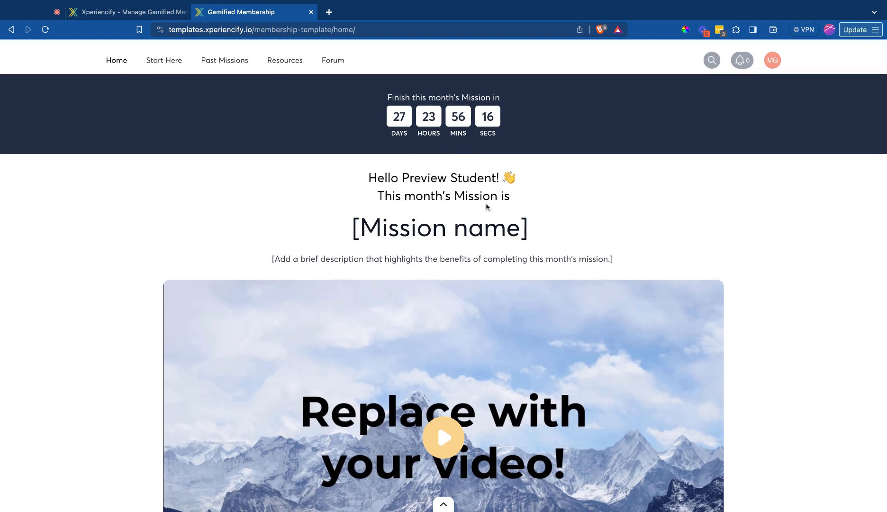
pyautogui.scroll(-1, 482, 273)
pyautogui.scroll(-3, 483, 274)
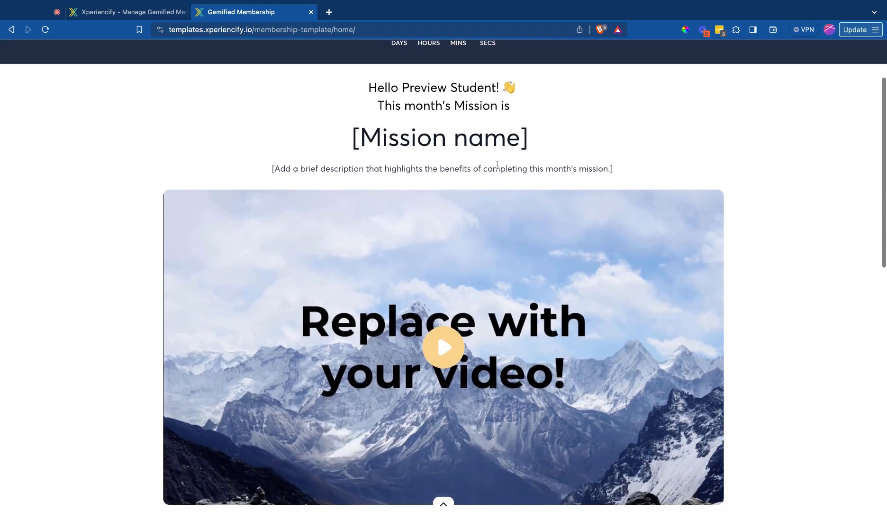
pyautogui.scroll(-10, 498, 289)
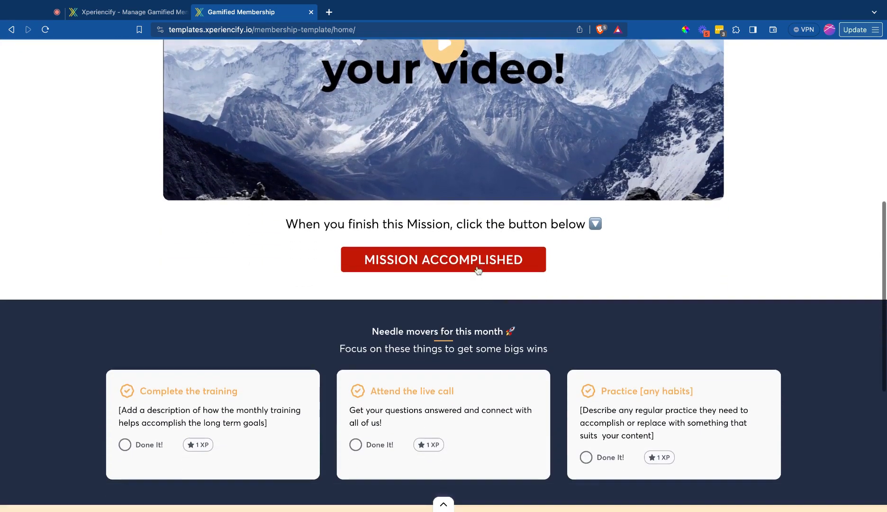
pyautogui.click(478, 266)
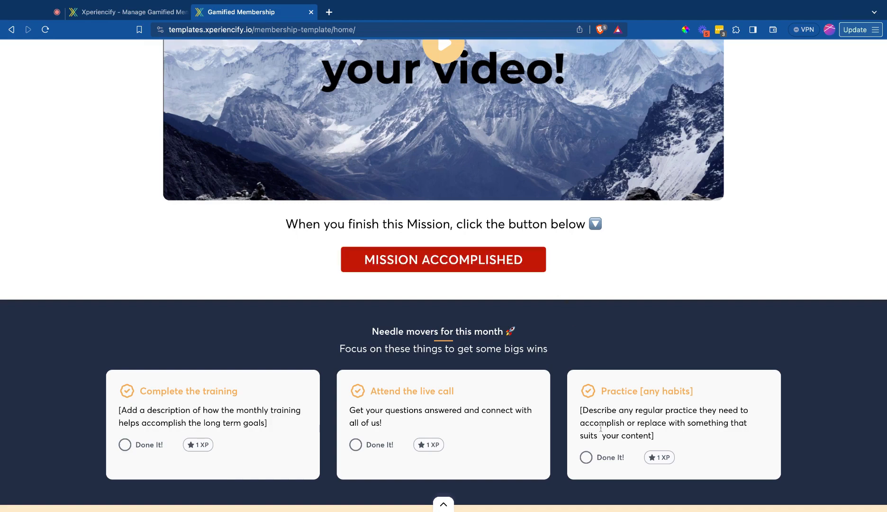
# Examine the home page's Needle movers cards, the Call information section and the calendar embed area
pyautogui.scroll(-1, 601, 427)
pyautogui.scroll(-1, 601, 427)
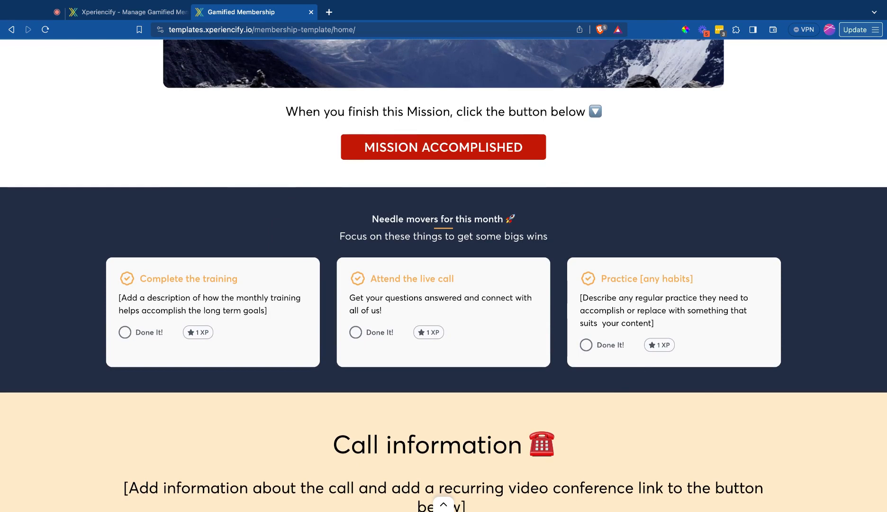
pyautogui.scroll(3, 443, 275)
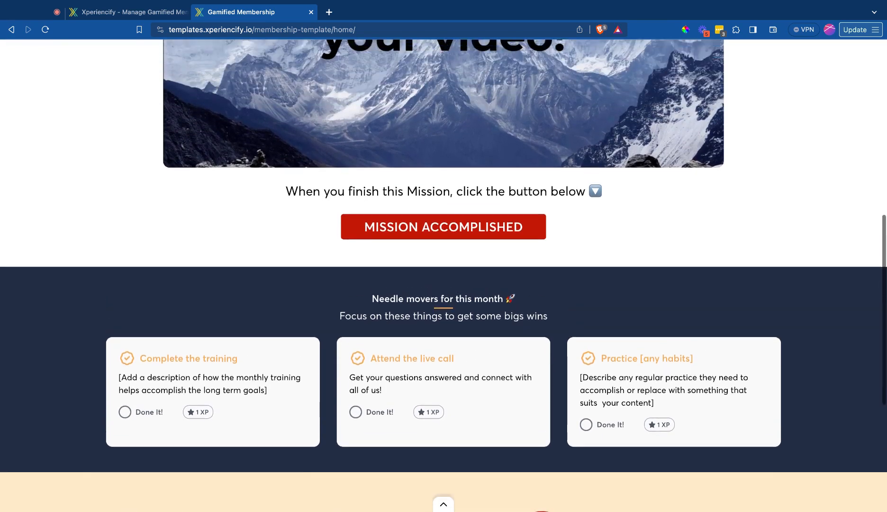
pyautogui.scroll(2, 443, 275)
pyautogui.scroll(-3, 387, 361)
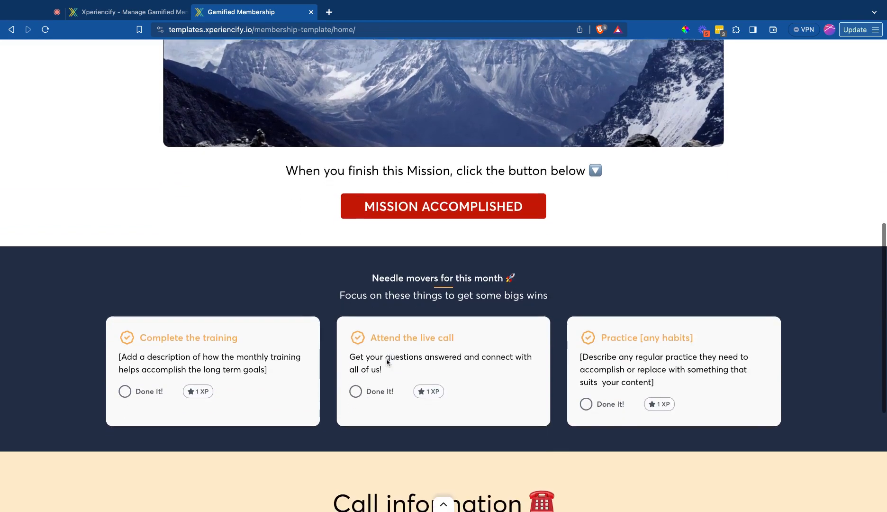
pyautogui.scroll(-1, 387, 361)
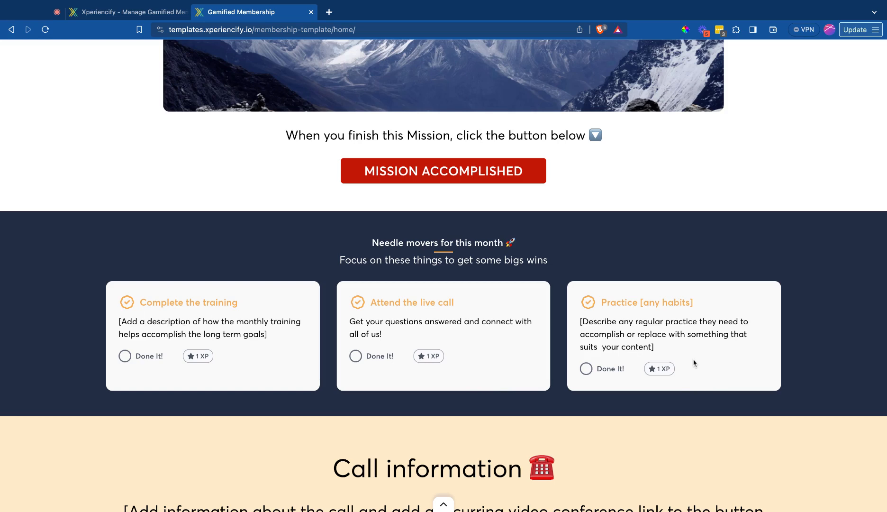
pyautogui.scroll(-1, 694, 363)
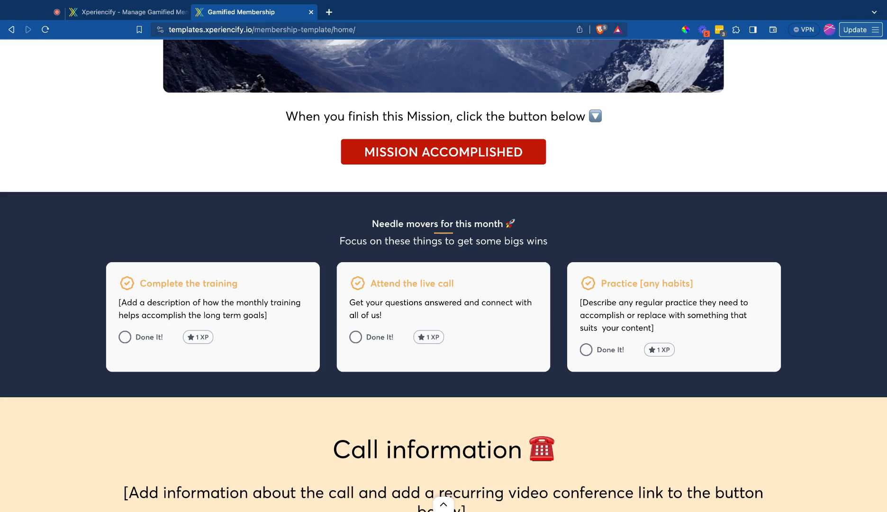
pyautogui.scroll(-1, 444, 275)
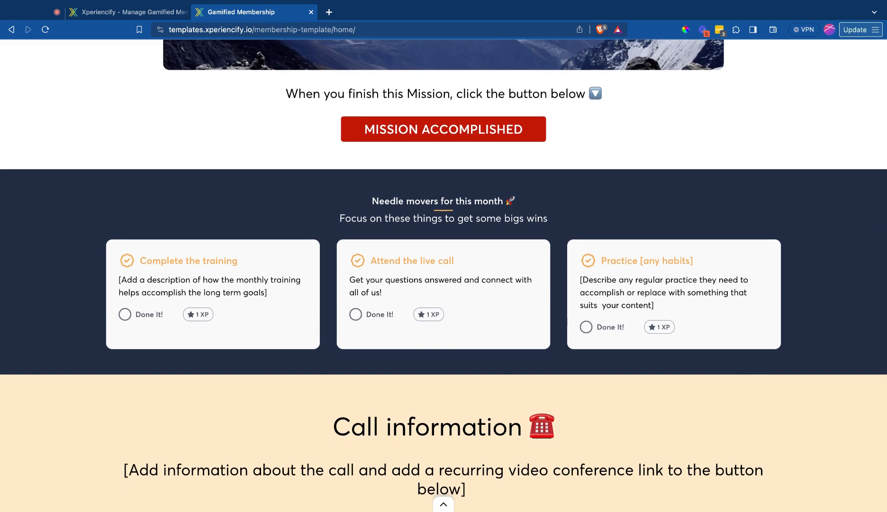
pyautogui.scroll(-1, 444, 275)
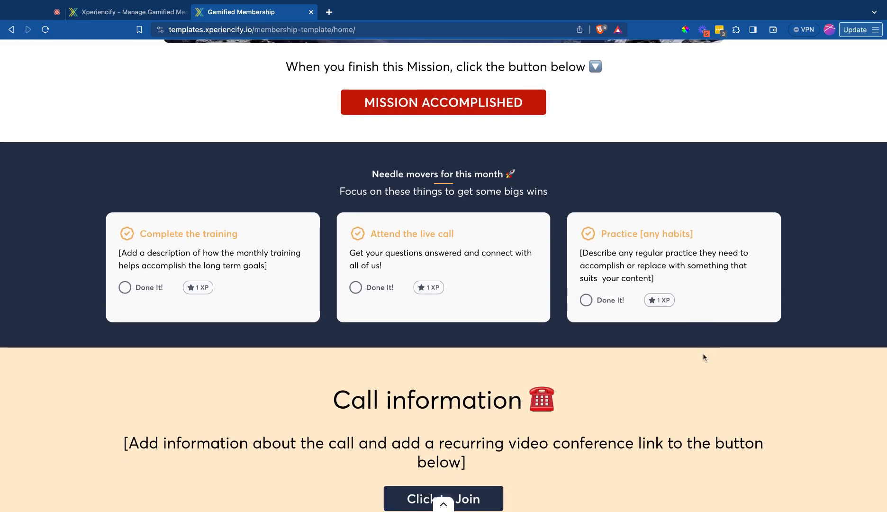
pyautogui.scroll(-1, 696, 401)
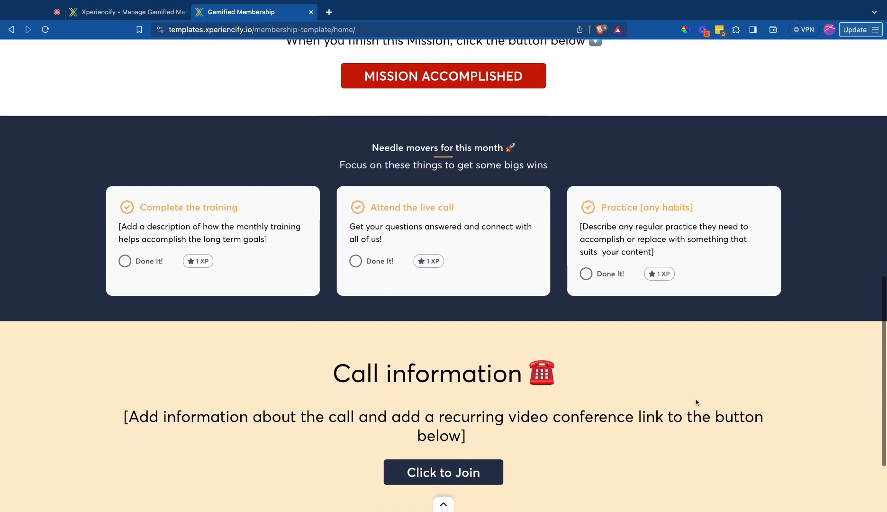
pyautogui.scroll(-2, 696, 401)
pyautogui.scroll(-2, 696, 397)
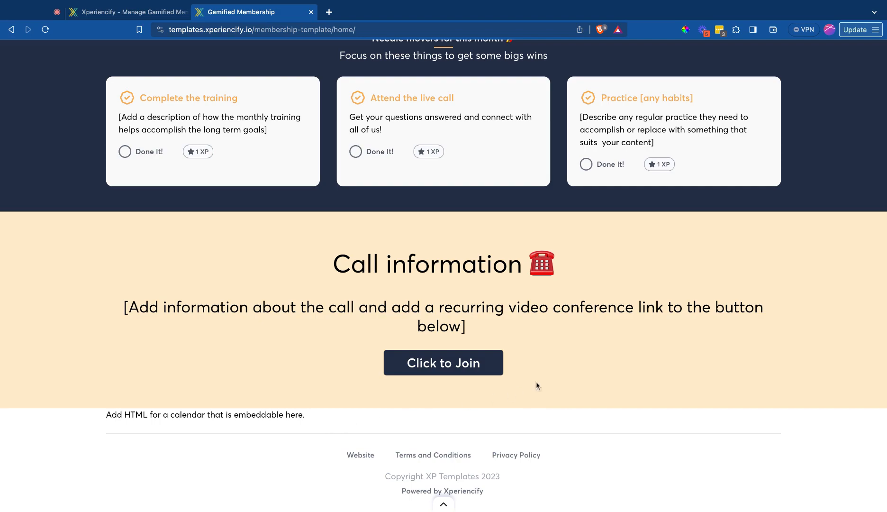
# Review the full home page once more, from the mission countdown to the footer and back
pyautogui.scroll(15, 660, 228)
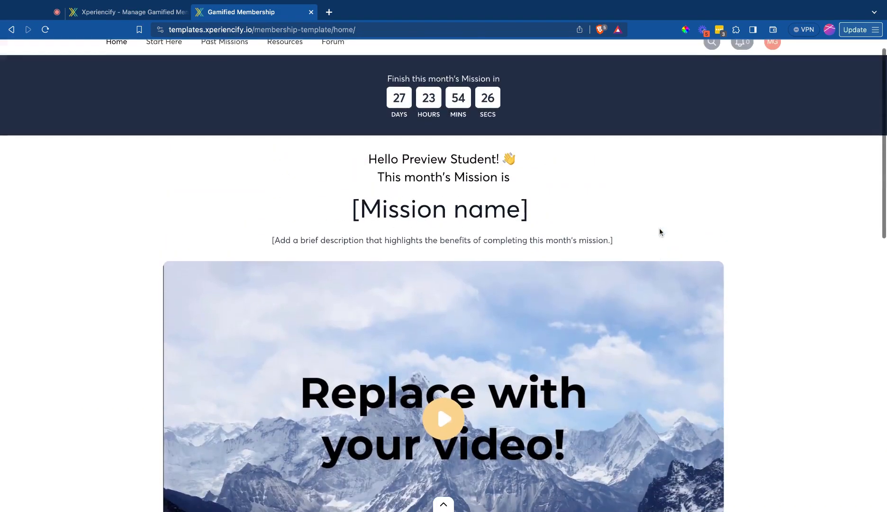
pyautogui.scroll(-1, 663, 315)
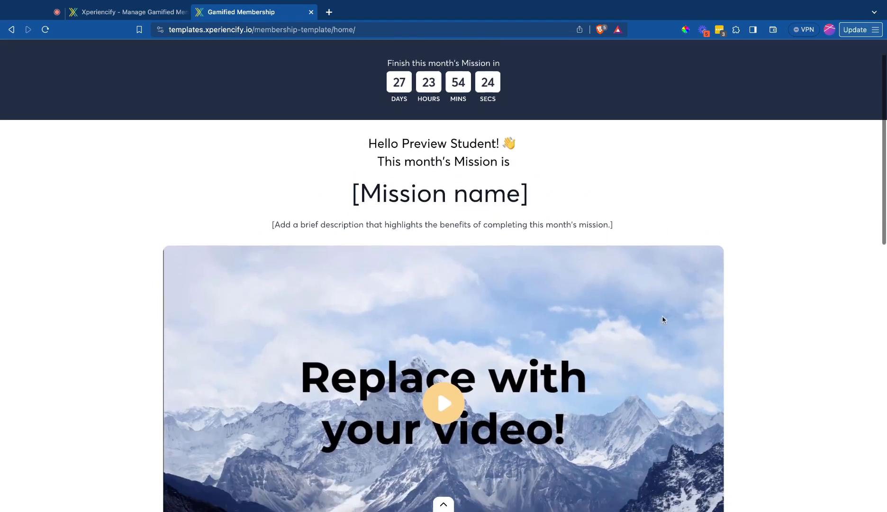
pyautogui.scroll(-3, 662, 319)
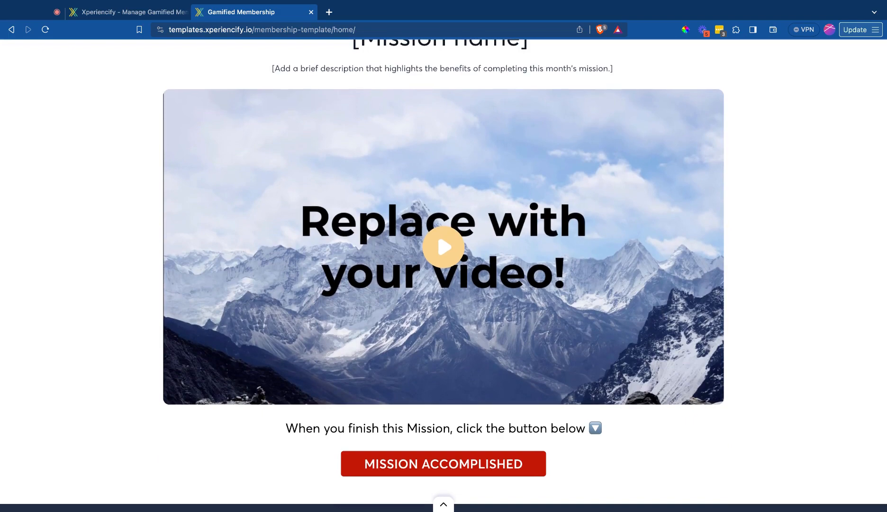
pyautogui.scroll(-10, 638, 291)
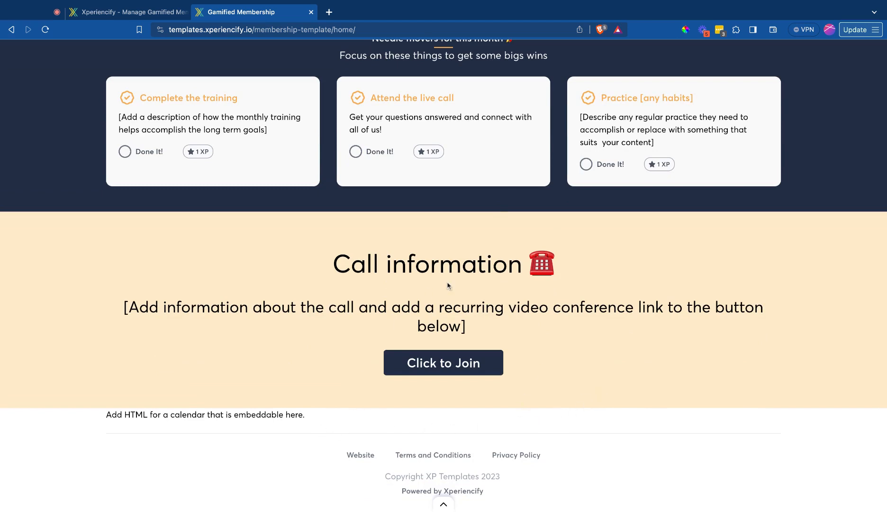
pyautogui.scroll(15, 452, 283)
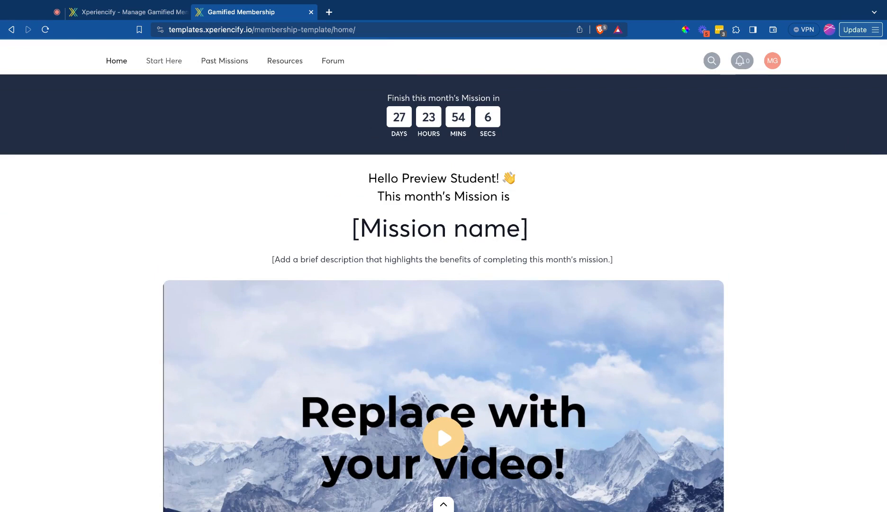
# Open the Start Here page and examine its welcome message and introductory video
pyautogui.click(164, 61)
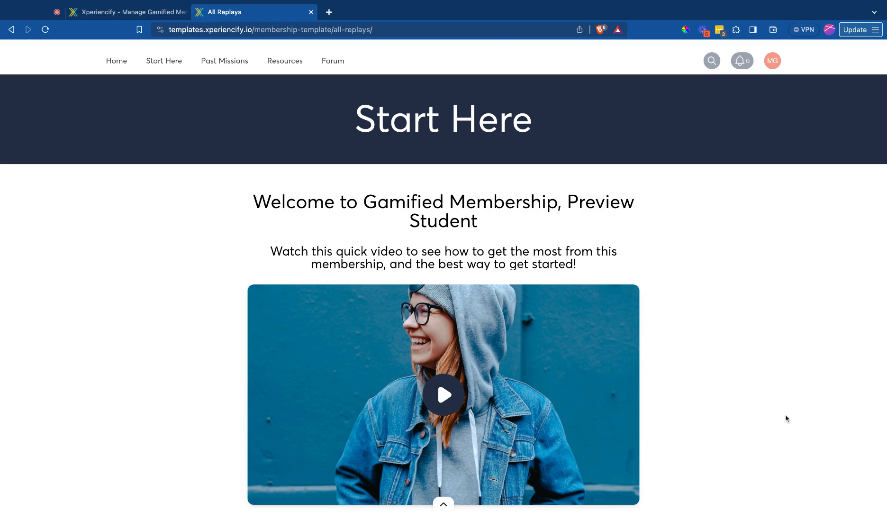
pyautogui.scroll(-1, 787, 420)
pyautogui.scroll(1, 788, 421)
pyautogui.scroll(-3, 650, 403)
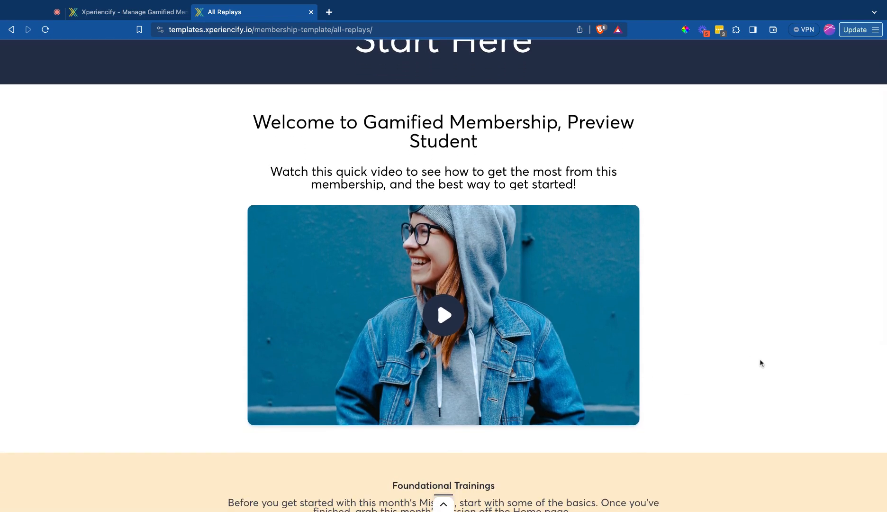
pyautogui.scroll(1, 790, 395)
pyautogui.scroll(2, 790, 394)
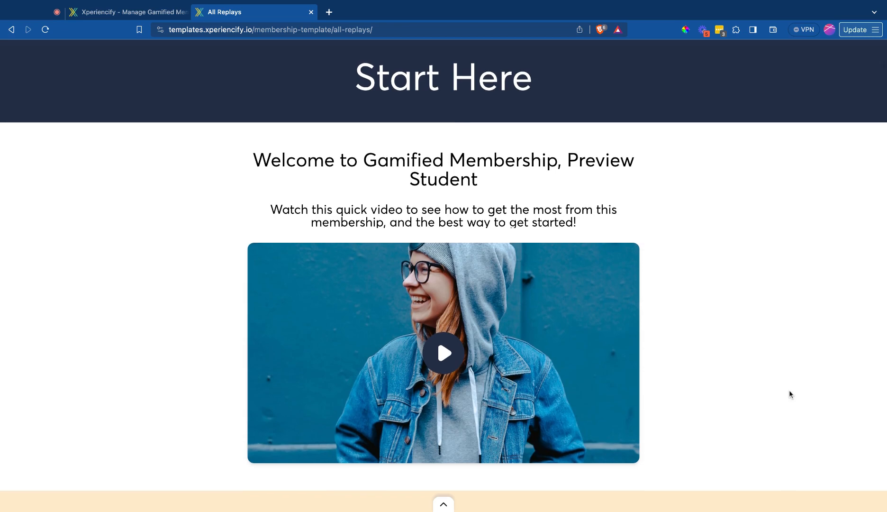
pyautogui.scroll(-1, 790, 394)
pyautogui.scroll(-2, 789, 389)
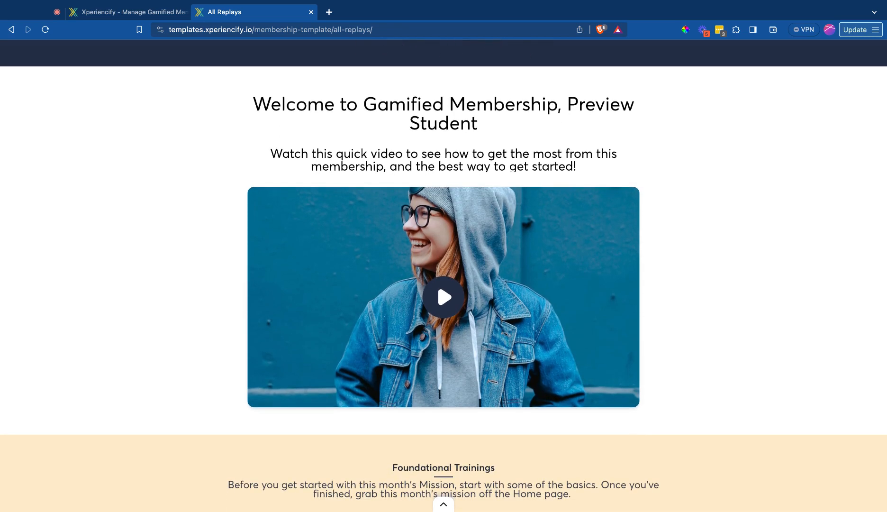
# Examine the Foundational Trainings section with its three basic training cards on the Start Here page
pyautogui.scroll(-8, 444, 281)
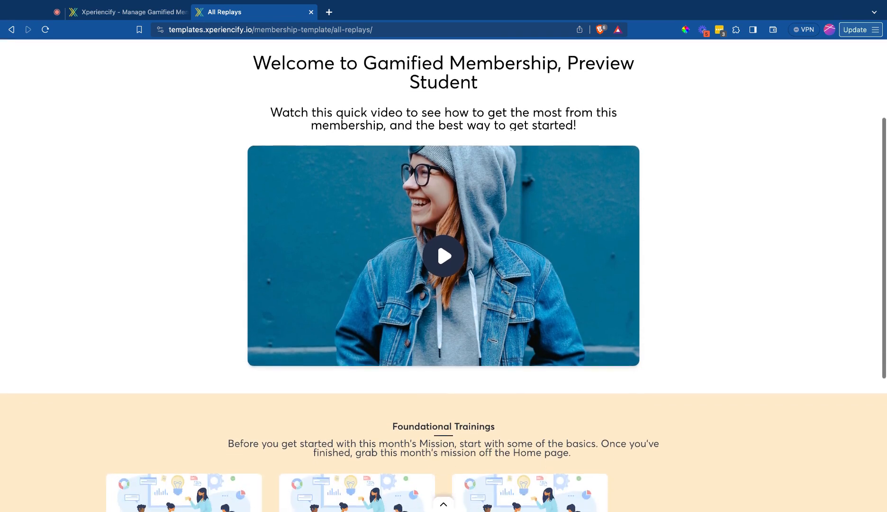
pyautogui.scroll(-2, 444, 280)
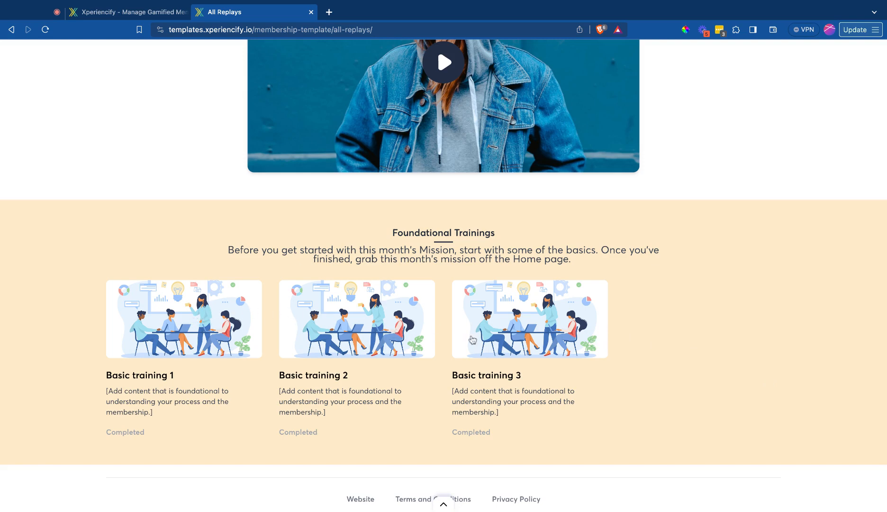
pyautogui.scroll(-2, 648, 416)
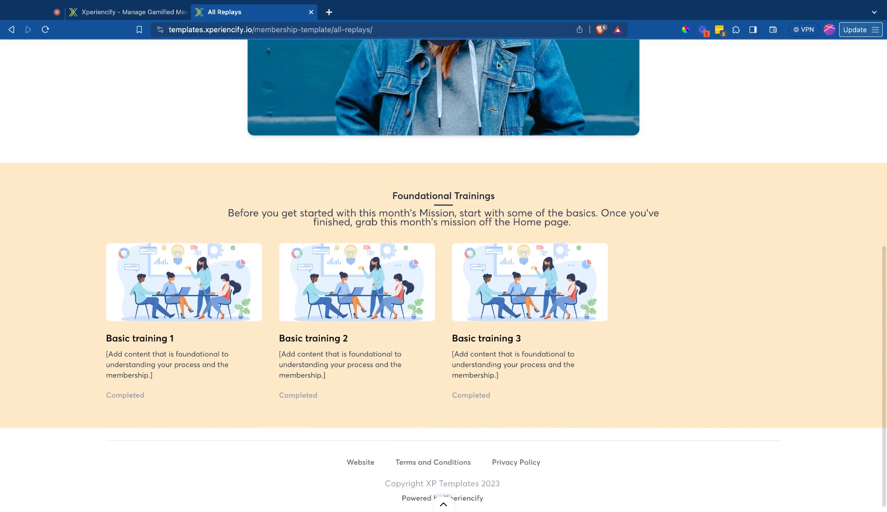
pyautogui.scroll(-1, 660, 418)
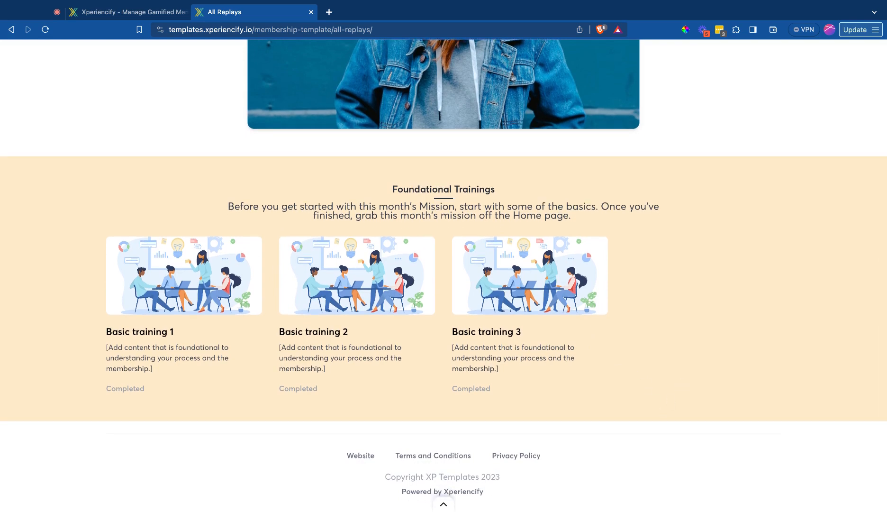
pyautogui.scroll(3, 444, 273)
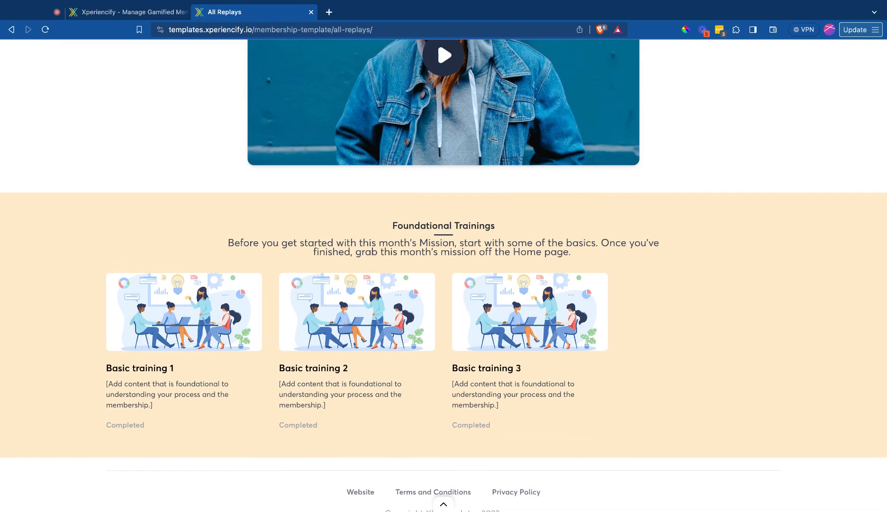
pyautogui.scroll(10, 676, 311)
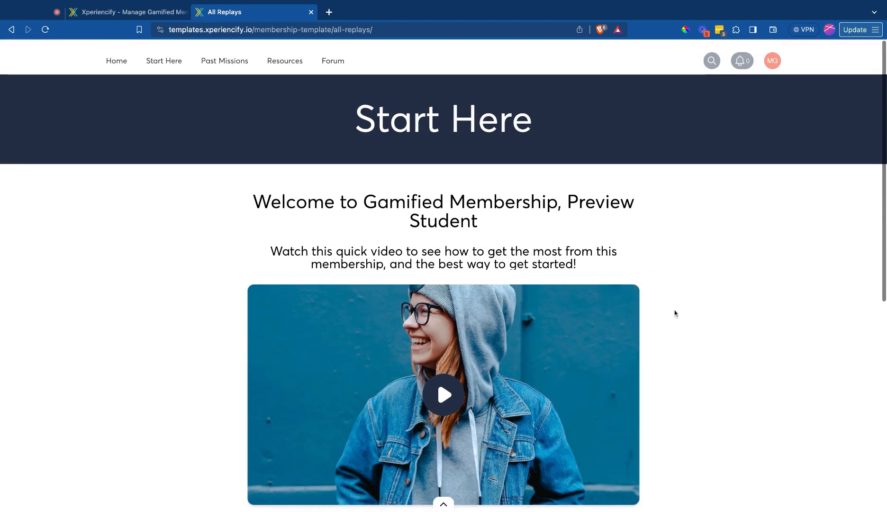
# View the Past Missions page, and open the Resources page to examine its resource links and Other Resources section
pyautogui.click(238, 65)
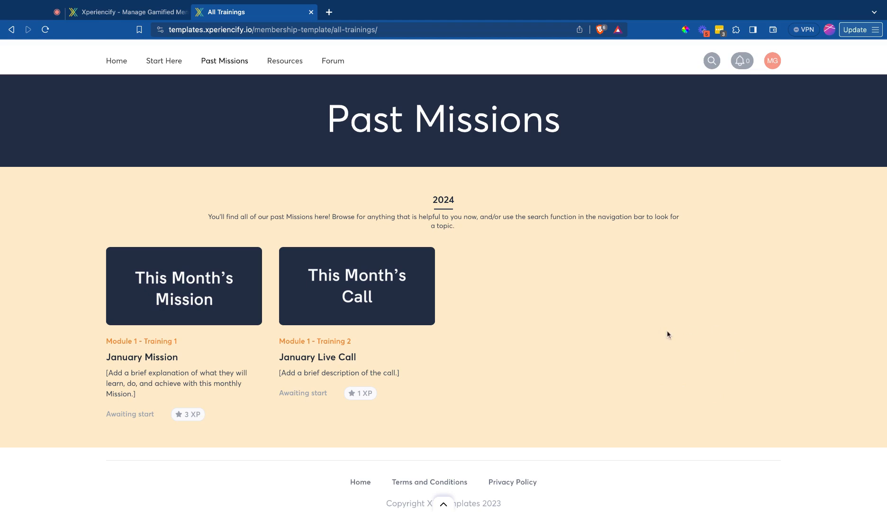
pyautogui.click(289, 65)
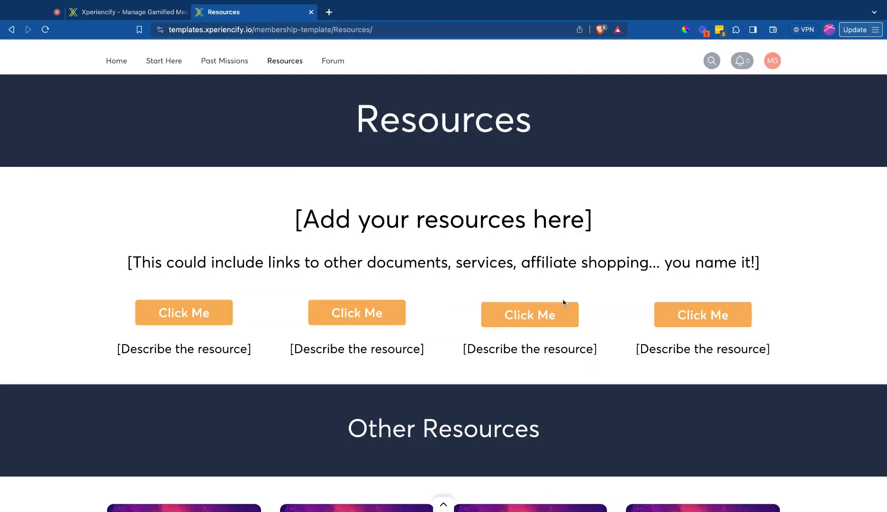
pyautogui.scroll(-1, 732, 405)
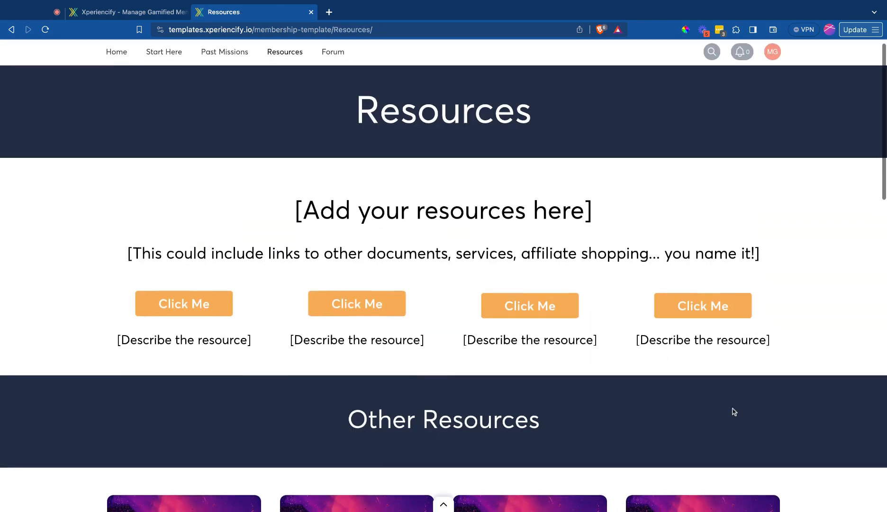
pyautogui.scroll(-3, 735, 411)
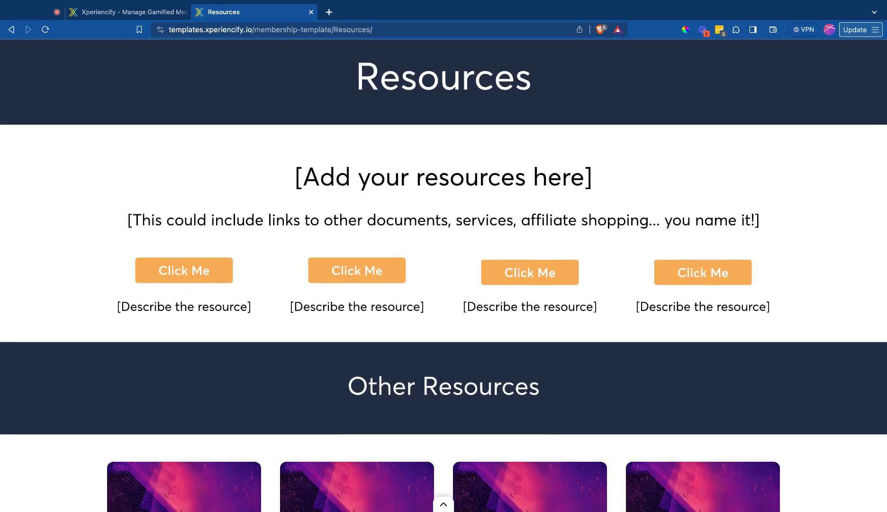
pyautogui.scroll(-3, 758, 285)
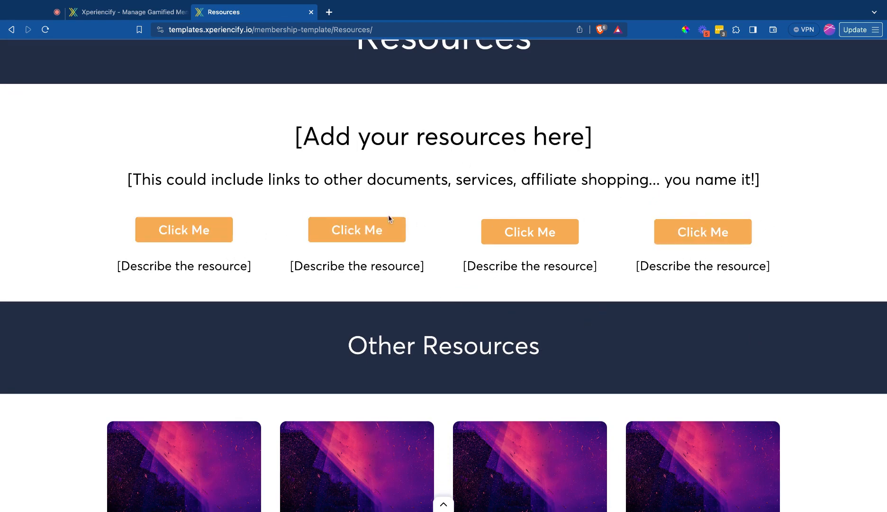
pyautogui.scroll(-5, 653, 412)
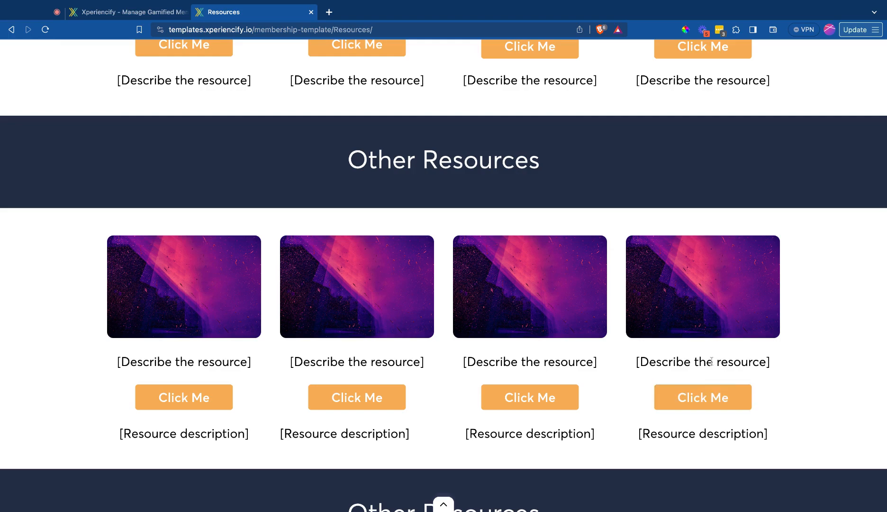
pyautogui.scroll(-1, 811, 360)
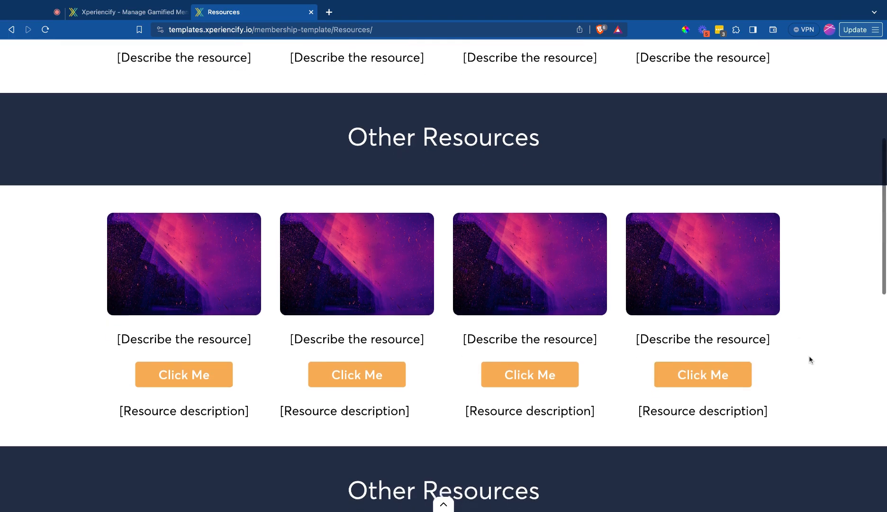
# Examine both Other Resources sections down to the footer of the Resources page and return to its heading
pyautogui.scroll(-3, 811, 360)
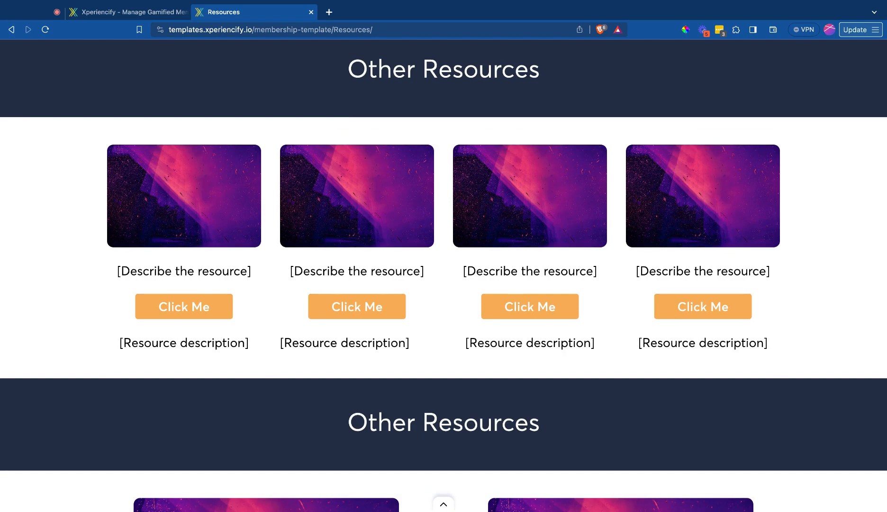
pyautogui.scroll(-3, 444, 279)
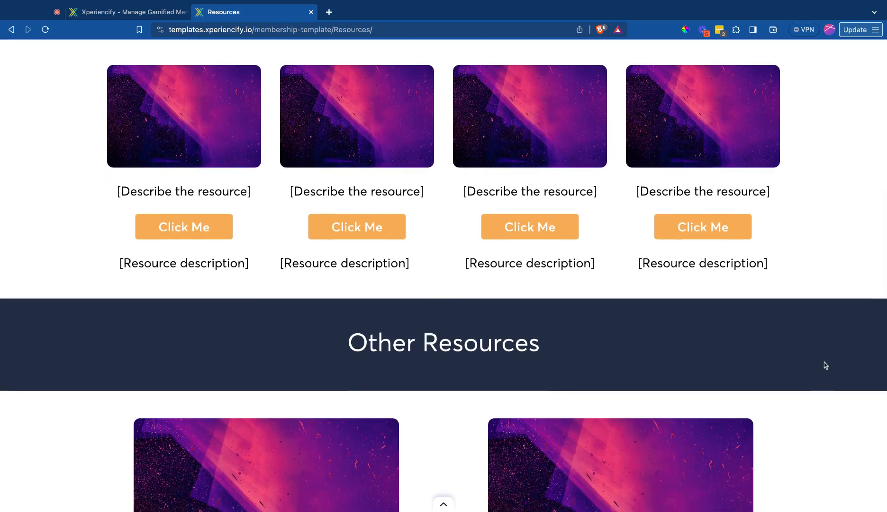
pyautogui.scroll(-5, 821, 420)
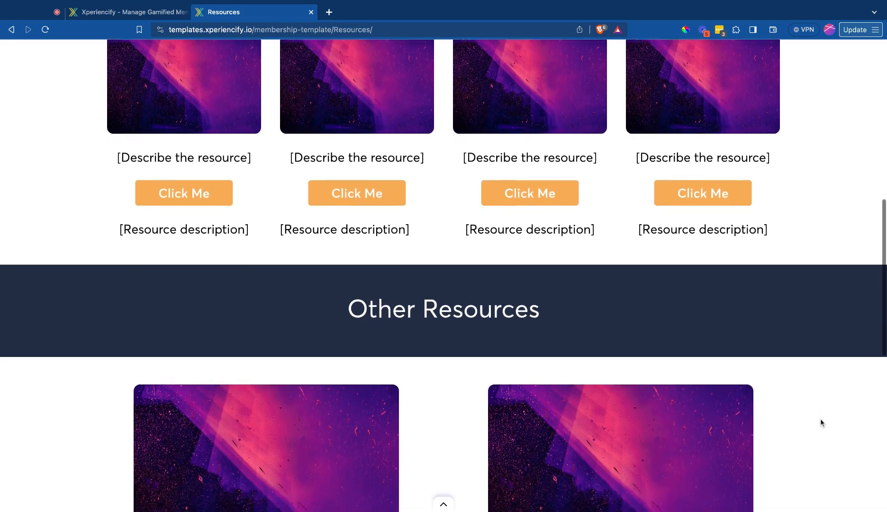
pyautogui.scroll(-3, 821, 422)
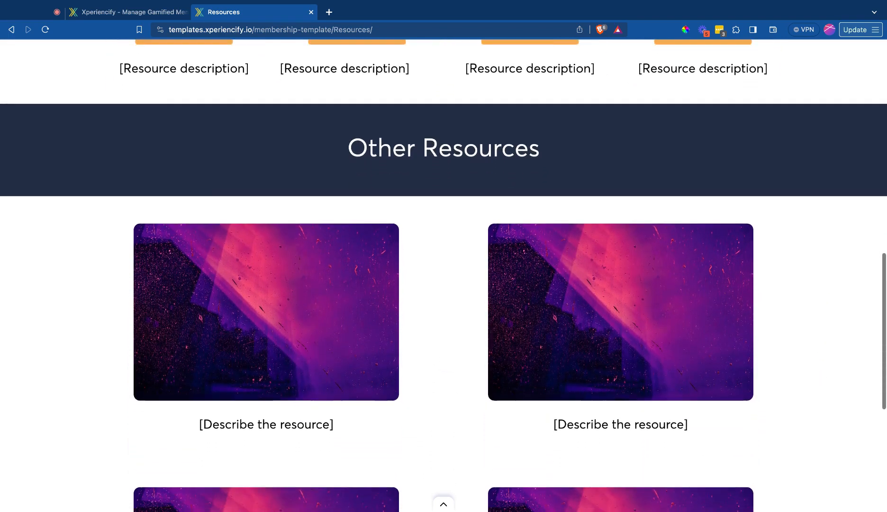
pyautogui.scroll(10, 813, 411)
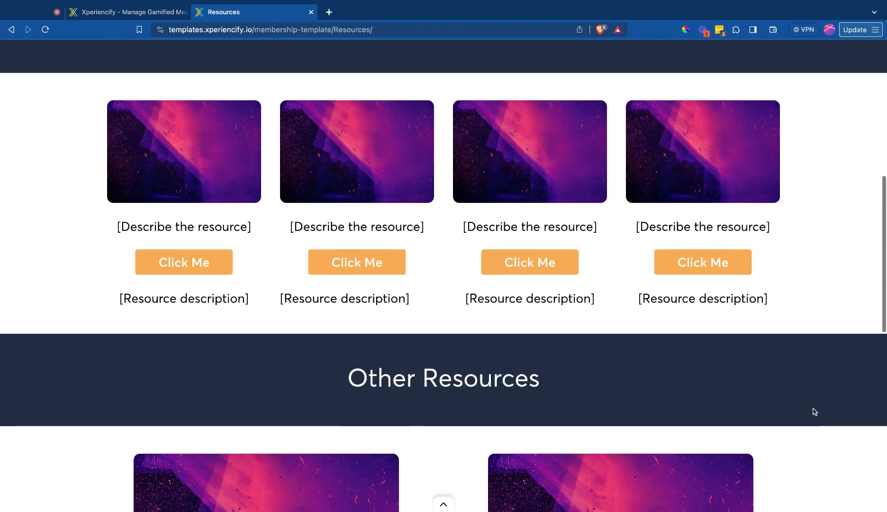
pyautogui.scroll(1, 816, 412)
pyautogui.scroll(-1, 815, 412)
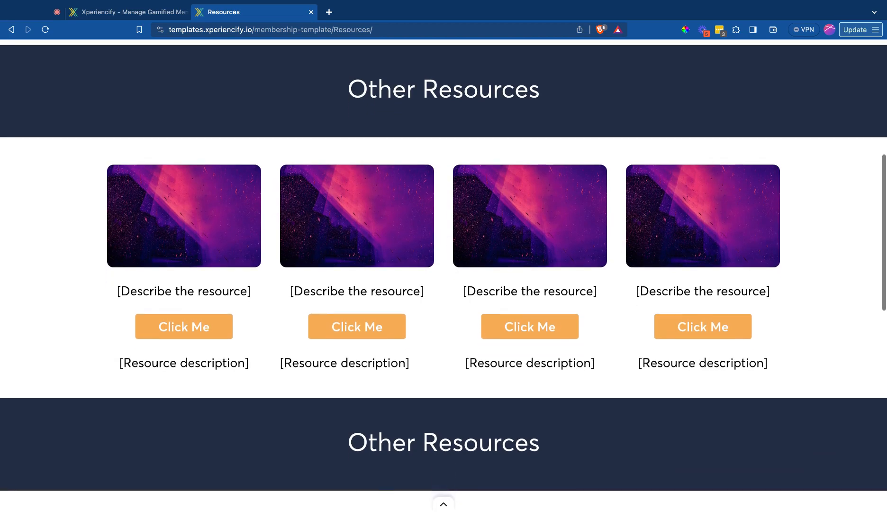
pyautogui.scroll(1, 815, 412)
pyautogui.scroll(-10, 444, 274)
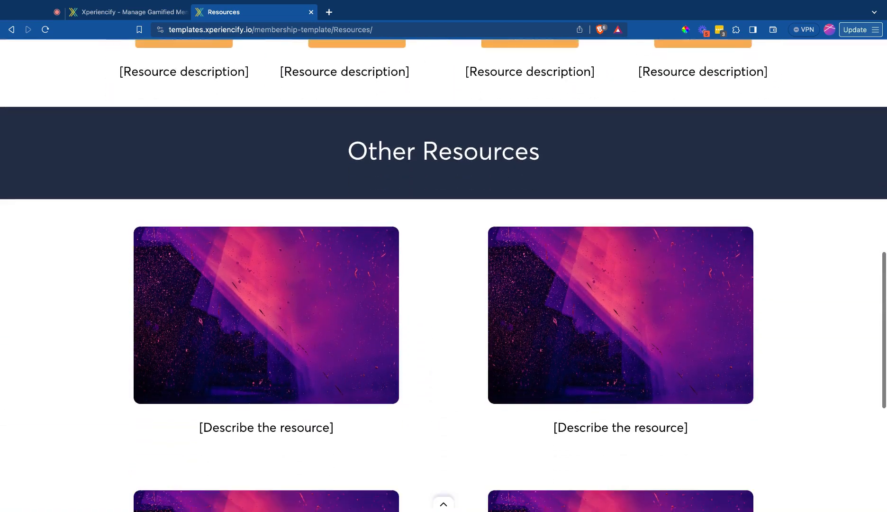
pyautogui.scroll(-6, 444, 275)
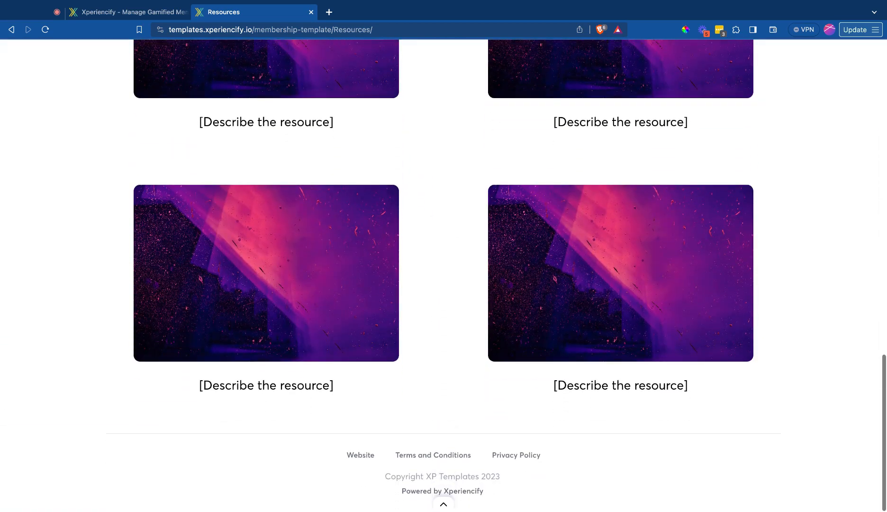
pyautogui.scroll(8, 715, 288)
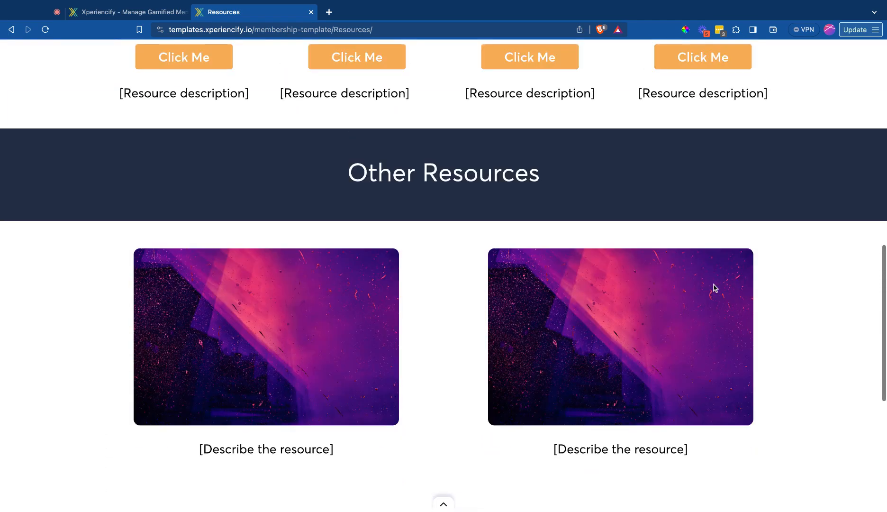
pyautogui.scroll(20, 715, 288)
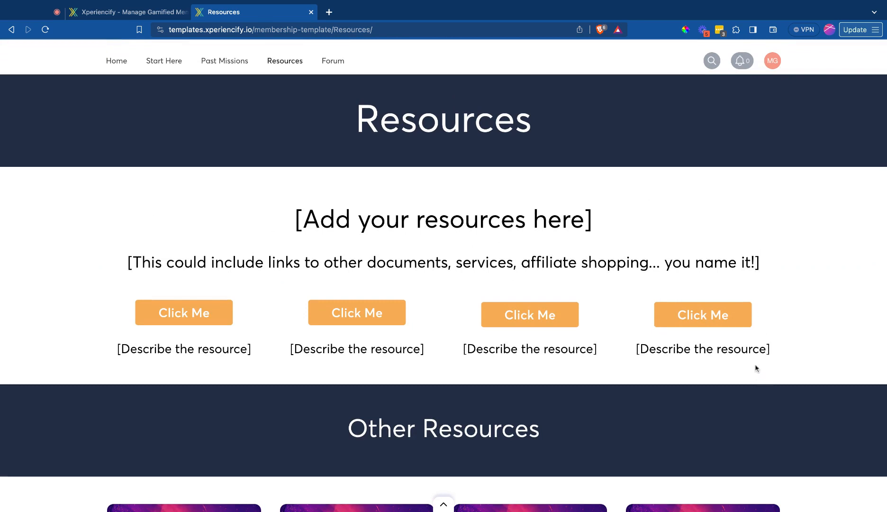
# Open the Forum, examine its challenge, course and Membership topic lists, and return to the Resources page
pyautogui.click(336, 64)
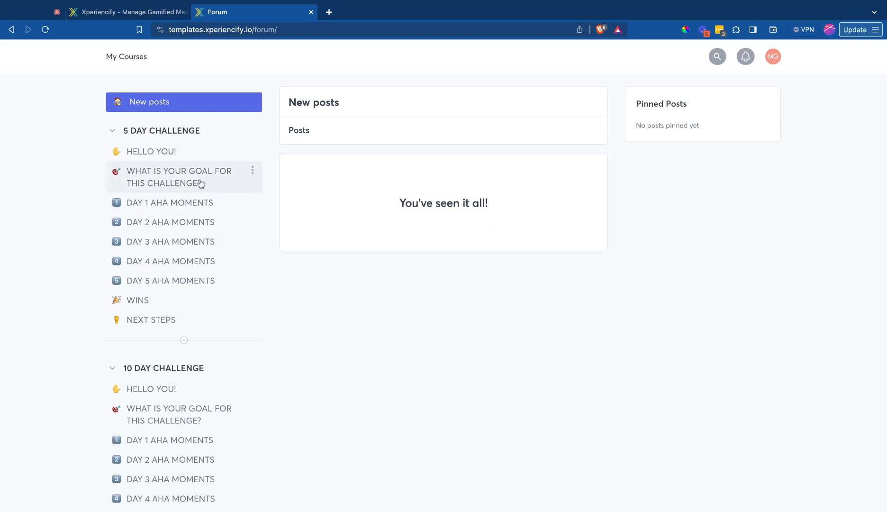
pyautogui.scroll(-2, 232, 298)
pyautogui.scroll(-12, 228, 315)
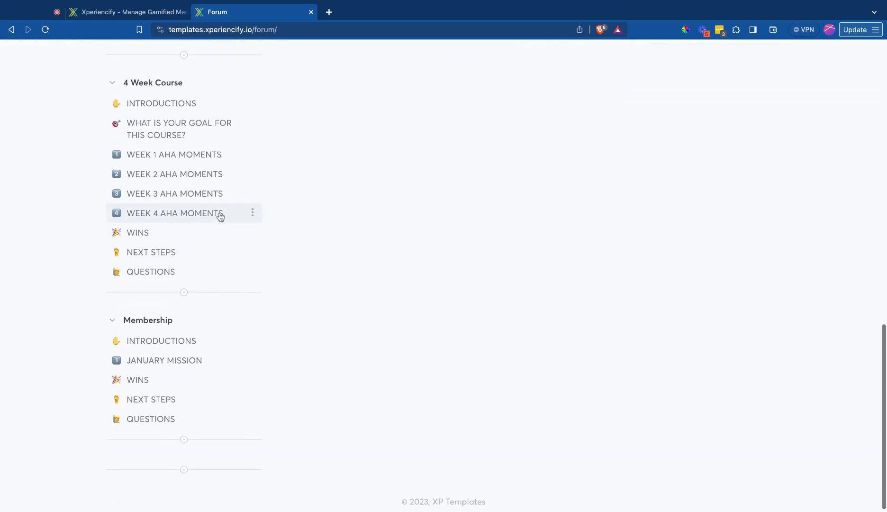
pyautogui.scroll(15, 219, 215)
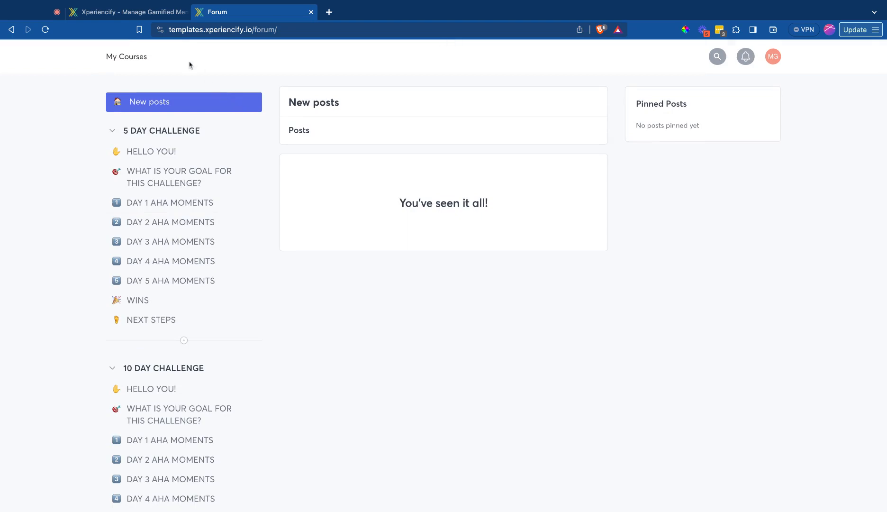
pyautogui.click(10, 30)
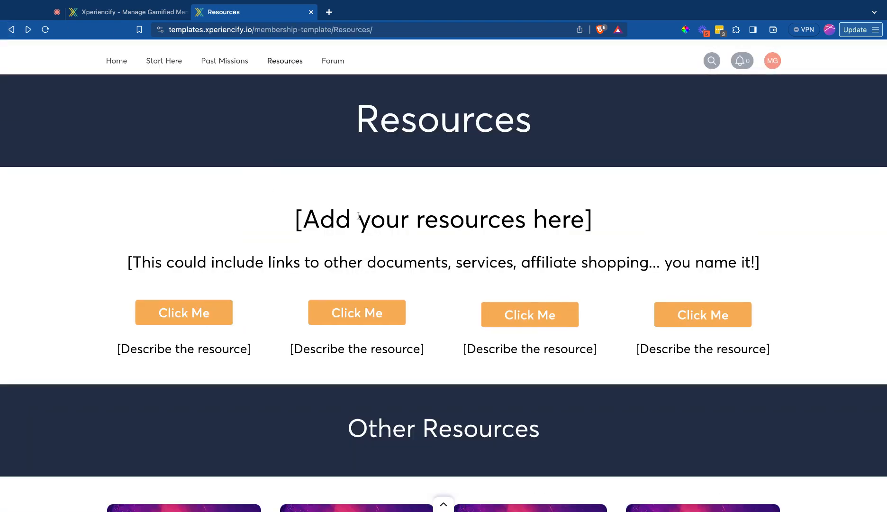
# Switch to the Gamified Membership course manager and examine the name, image, home page and description settings under Step 1: The Basics
pyautogui.click(140, 17)
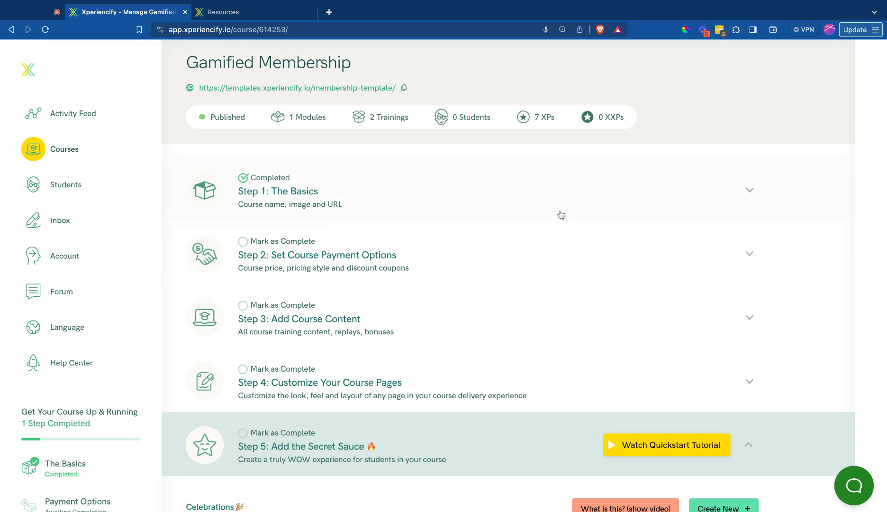
pyautogui.click(561, 214)
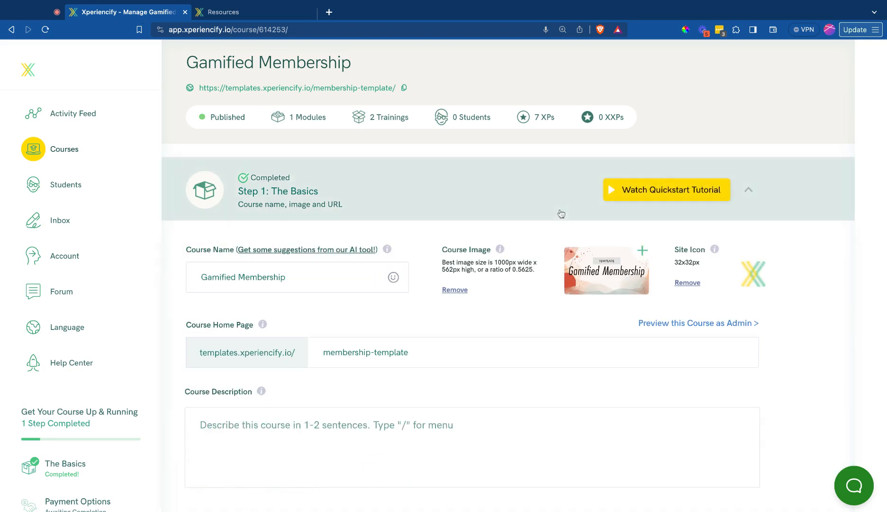
pyautogui.scroll(-1, 497, 341)
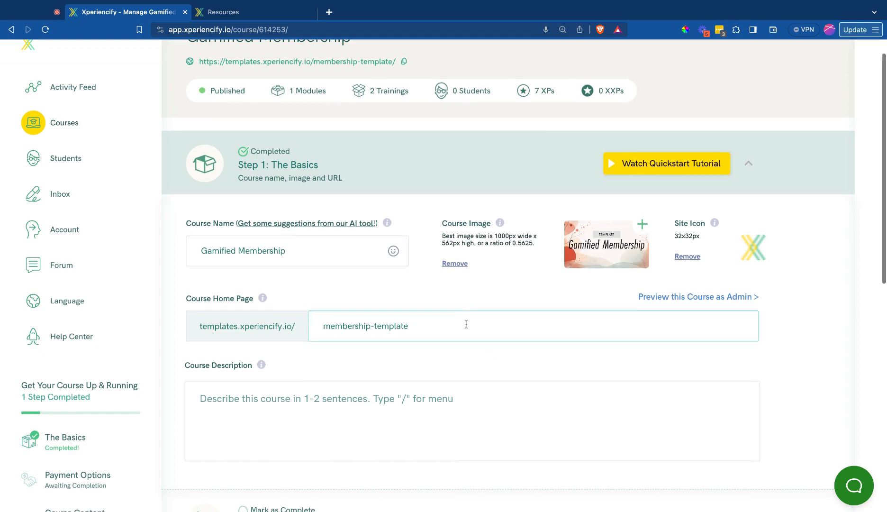
pyautogui.scroll(-5, 488, 351)
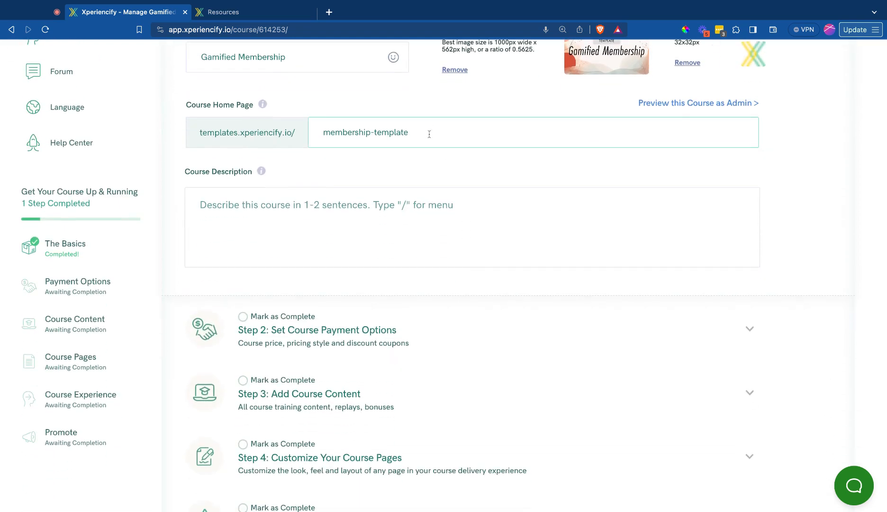
# Open Step 2: Set Course Payment Options and set the course pricing model to Subscription
pyautogui.click(417, 312)
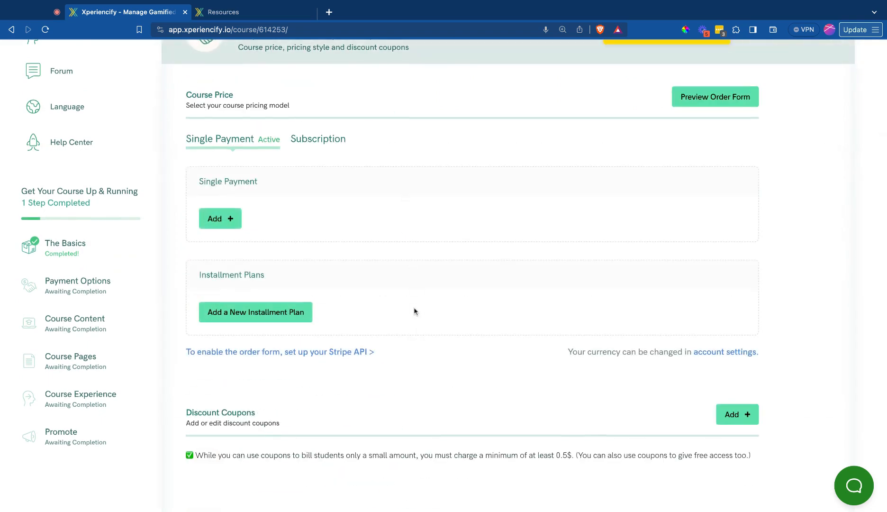
pyautogui.scroll(-2, 415, 311)
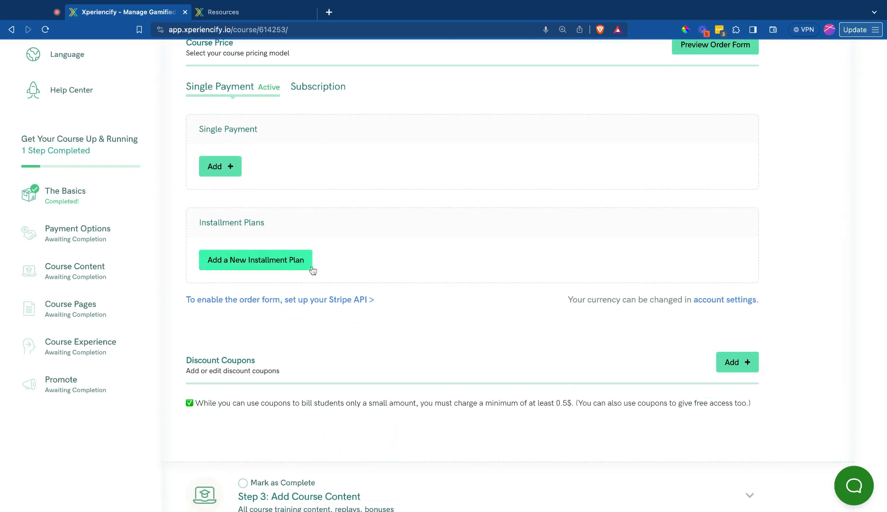
pyautogui.click(327, 90)
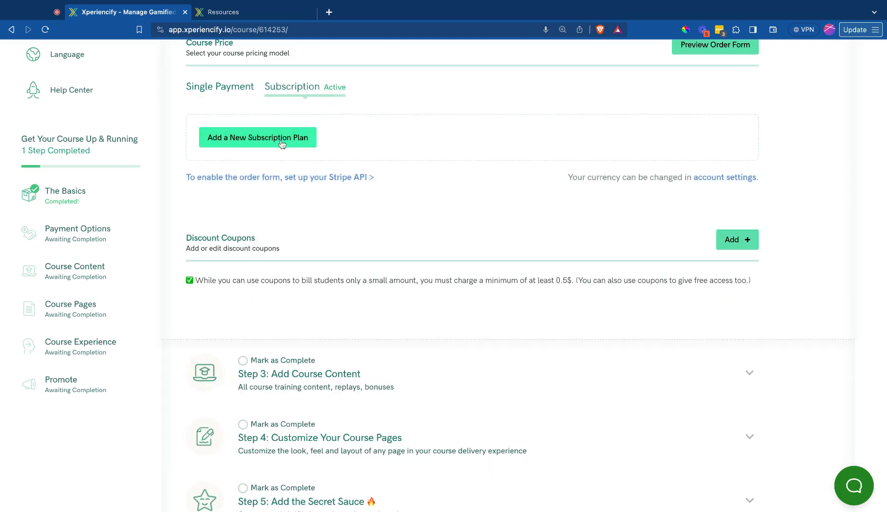
# Open Step 3: Add Course Content and expand the 2024 module to examine its January Mission and January Live Call trainings
pyautogui.scroll(-2, 411, 356)
pyautogui.click(412, 359)
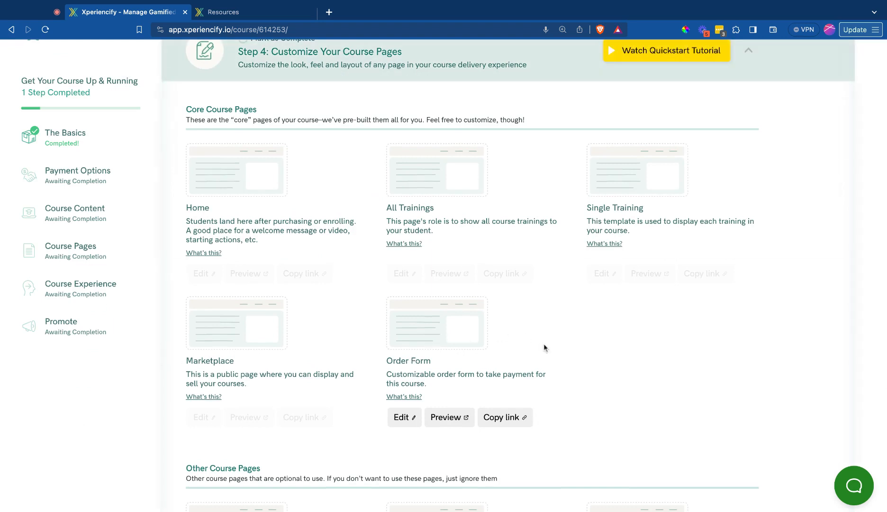
pyautogui.scroll(2, 546, 351)
pyautogui.scroll(2, 547, 353)
pyautogui.moveTo(256, 300)
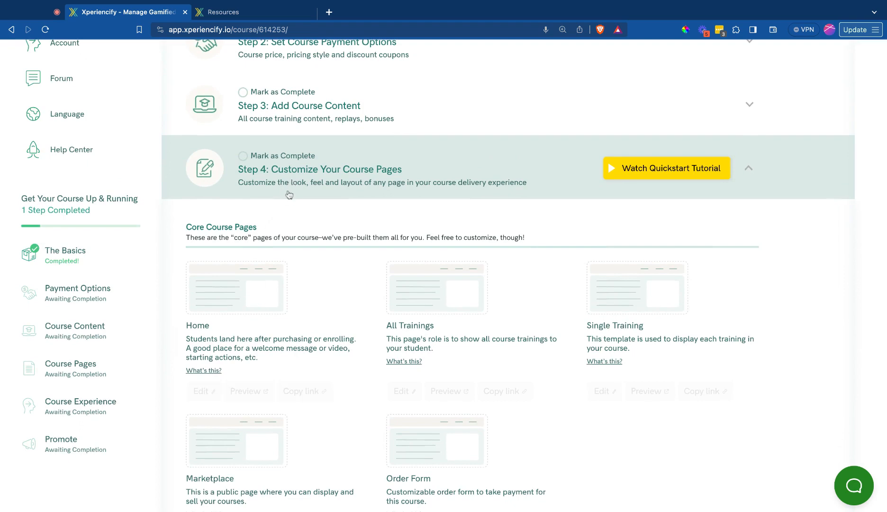
pyautogui.scroll(1, 289, 195)
pyautogui.scroll(1, 289, 198)
pyautogui.click(353, 171)
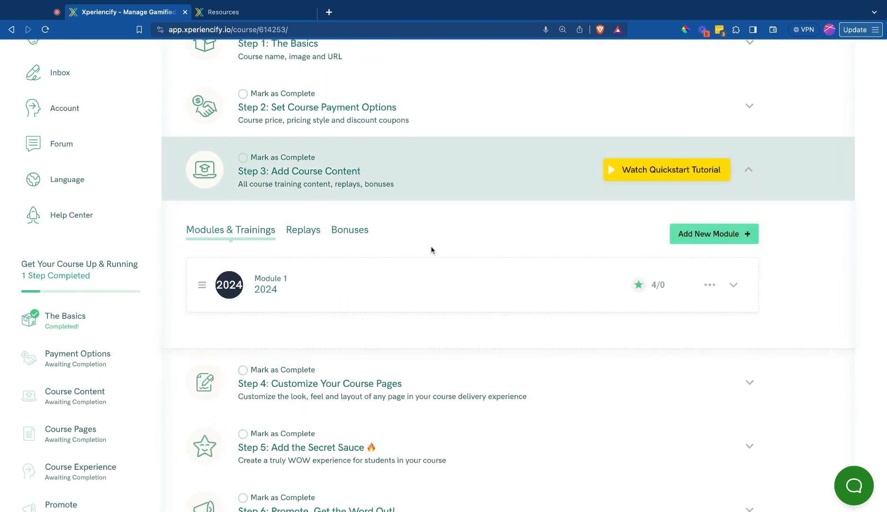
pyautogui.click(327, 295)
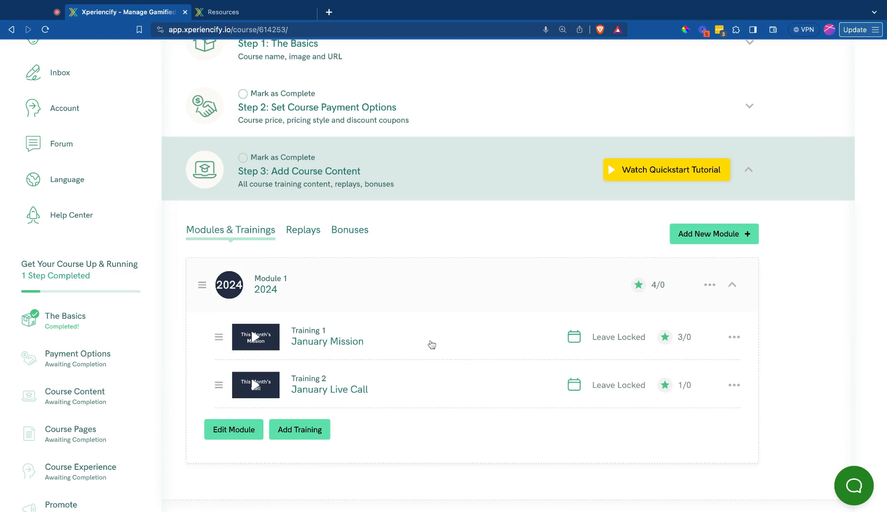
pyautogui.scroll(-1, 436, 350)
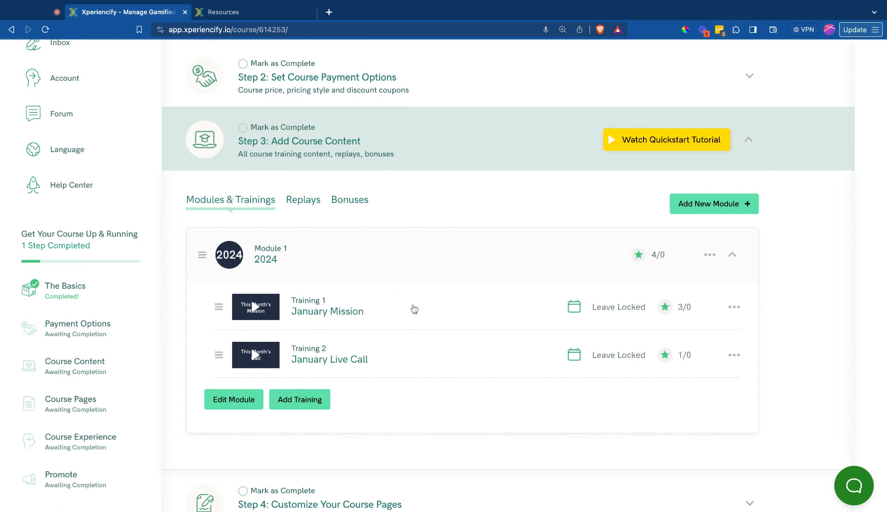
pyautogui.scroll(-1, 414, 309)
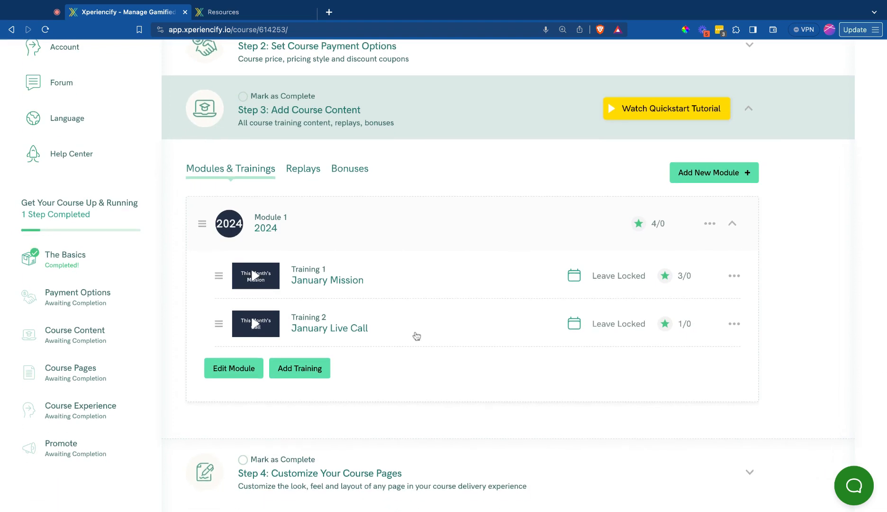
# Show the course's Replays, then expand and collapse the Basic training 1 replay to inspect it
pyautogui.scroll(2, 416, 335)
pyautogui.click(305, 237)
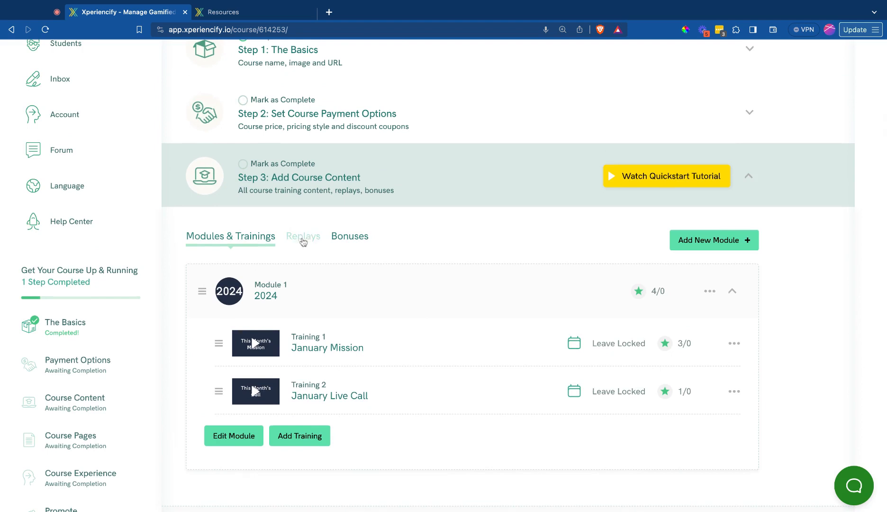
pyautogui.scroll(-1, 406, 355)
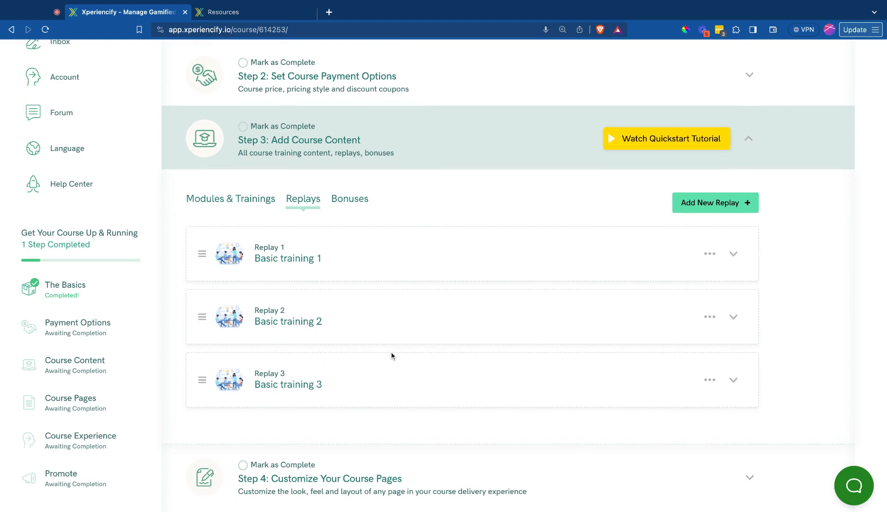
pyautogui.click(426, 261)
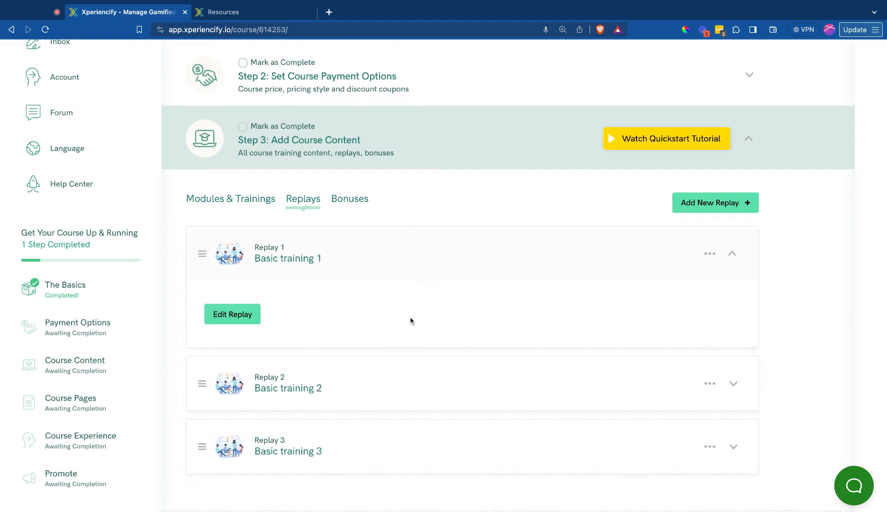
pyautogui.click(357, 265)
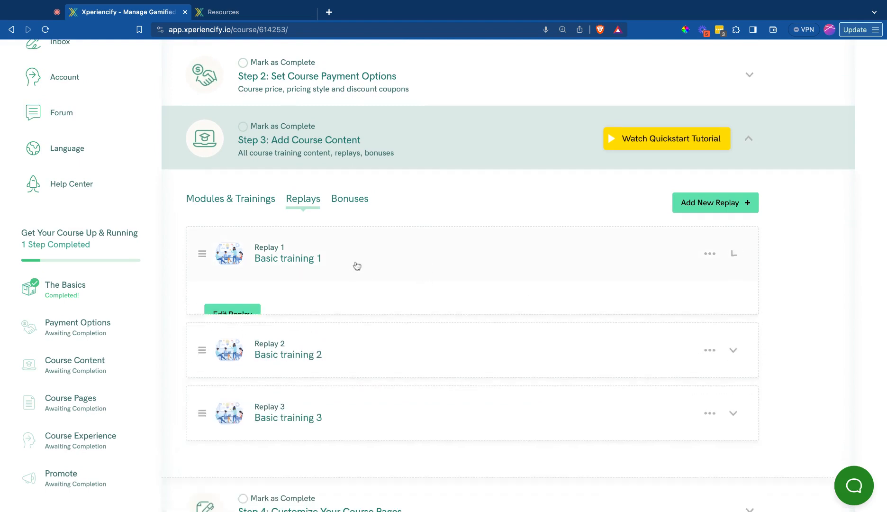
pyautogui.click(312, 260)
# Check the course's Bonuses section, then return to Replays and review the three basic trainings
pyautogui.click(351, 205)
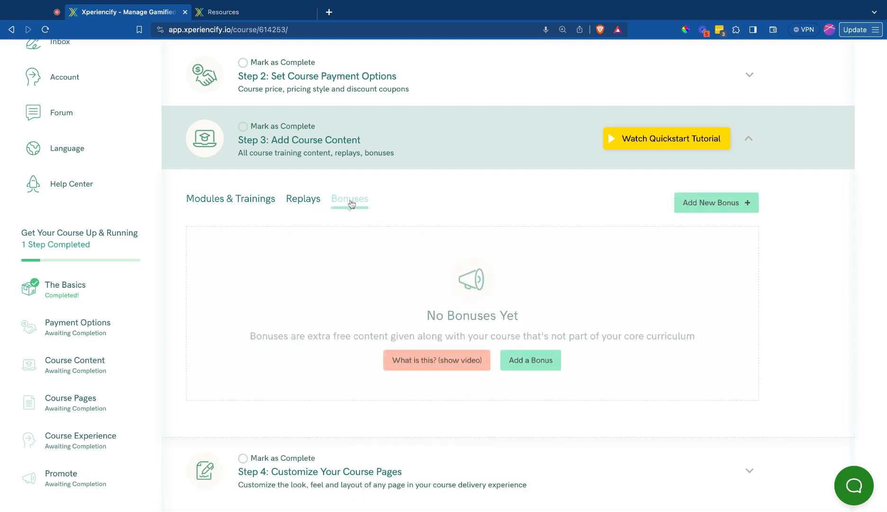
pyautogui.click(306, 202)
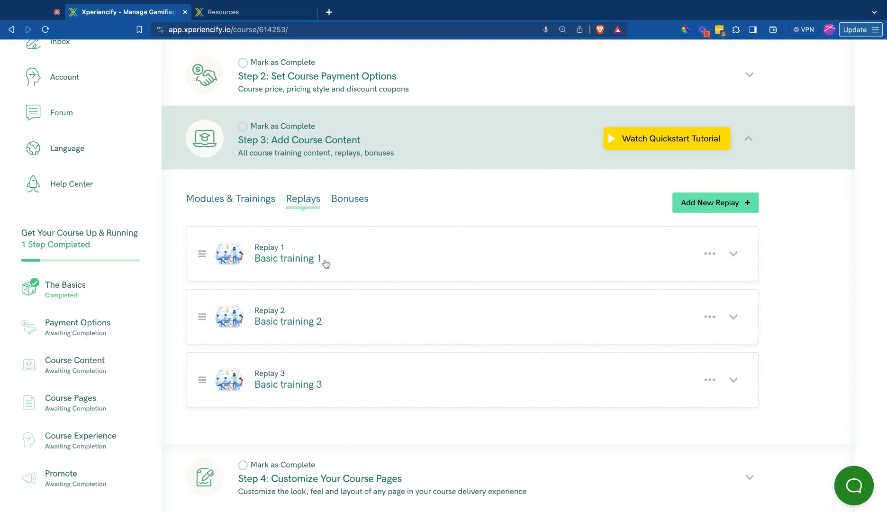
pyautogui.scroll(-1, 326, 264)
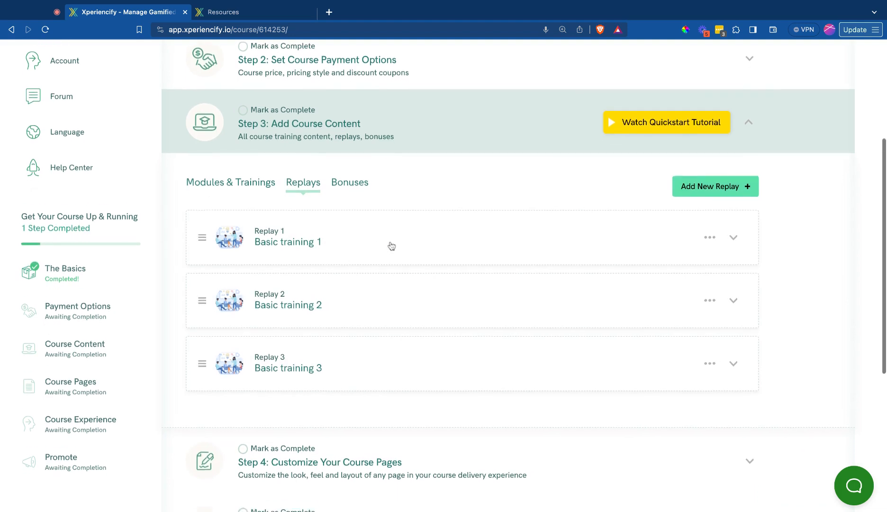
pyautogui.scroll(-1, 391, 246)
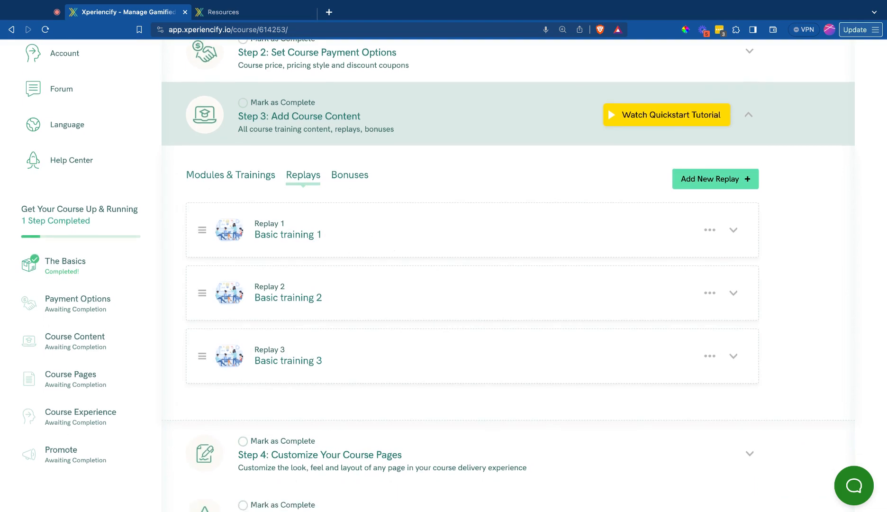
# Open Step 4: Customize Your Course Pages and load the course's Home page in the page builder
pyautogui.scroll(-3, 453, 268)
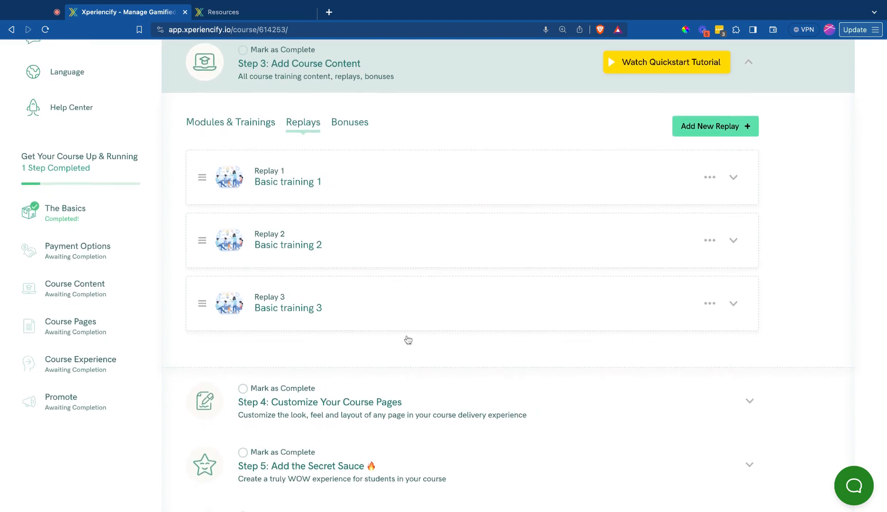
pyautogui.scroll(-5, 407, 340)
pyautogui.click(429, 304)
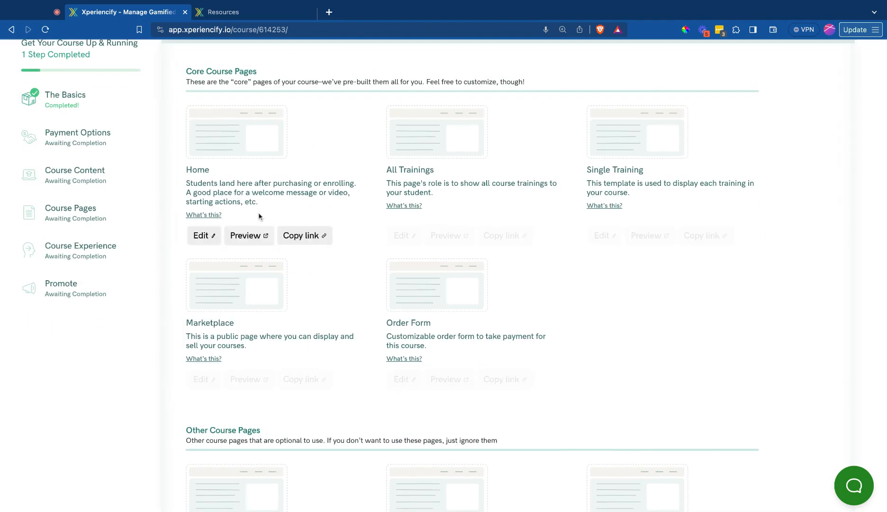
pyautogui.click(240, 150)
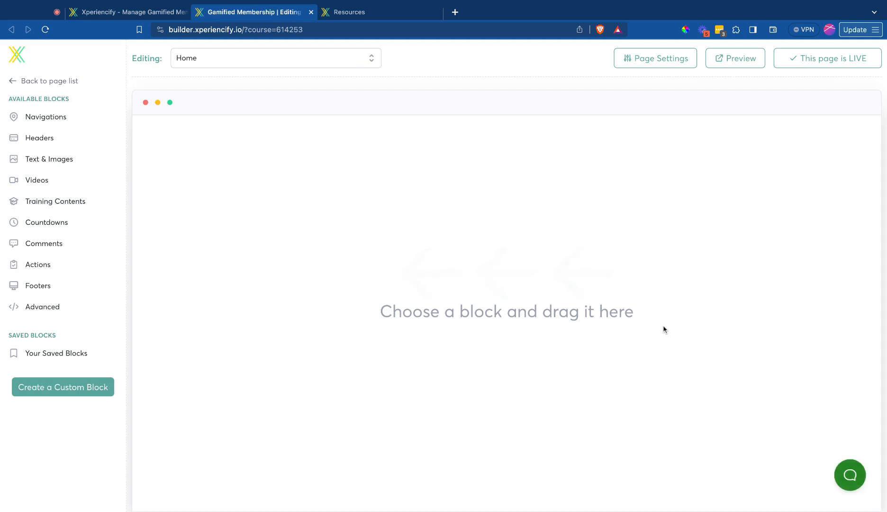
pyautogui.moveTo(96, 119)
pyautogui.click(60, 82)
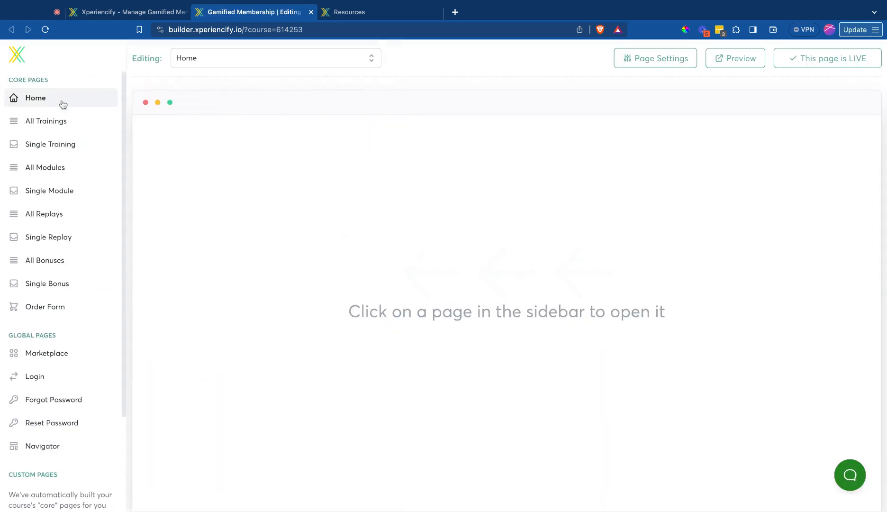
pyautogui.click(59, 97)
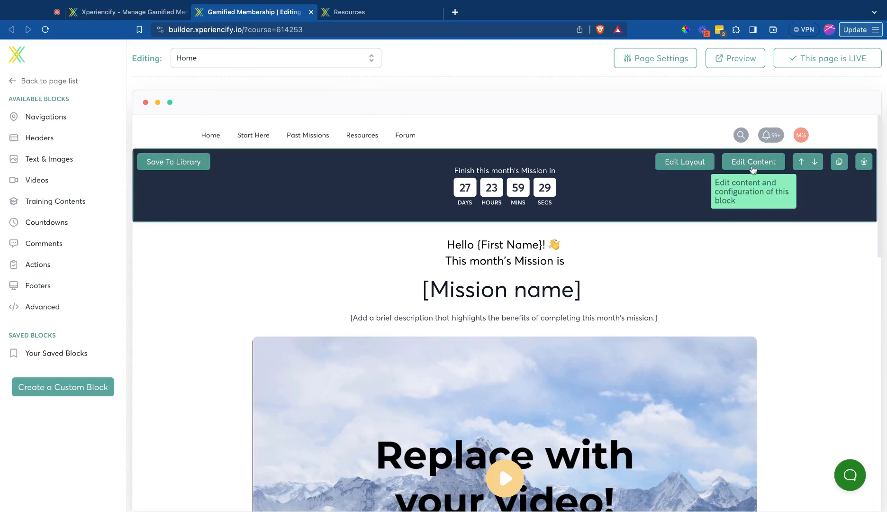
# Inspect the Countdown element in the content settings of the Home page's countdown block, then close the settings
pyautogui.click(753, 161)
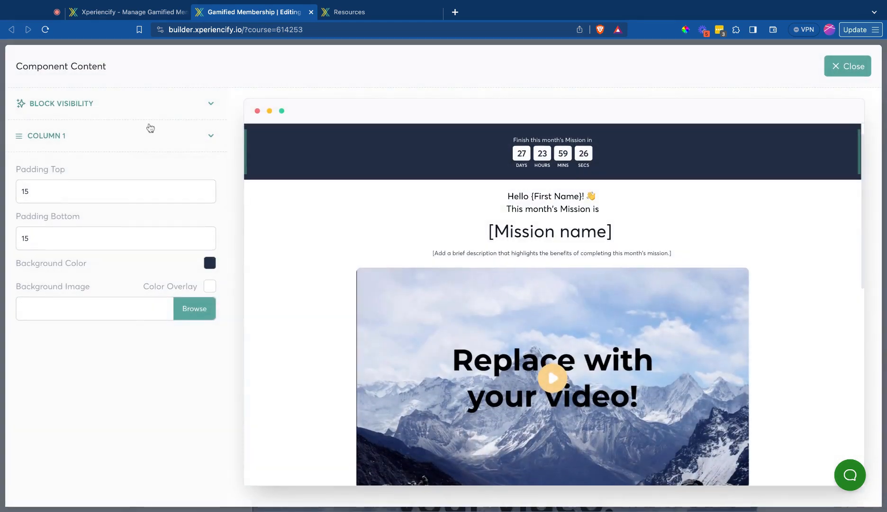
pyautogui.click(66, 162)
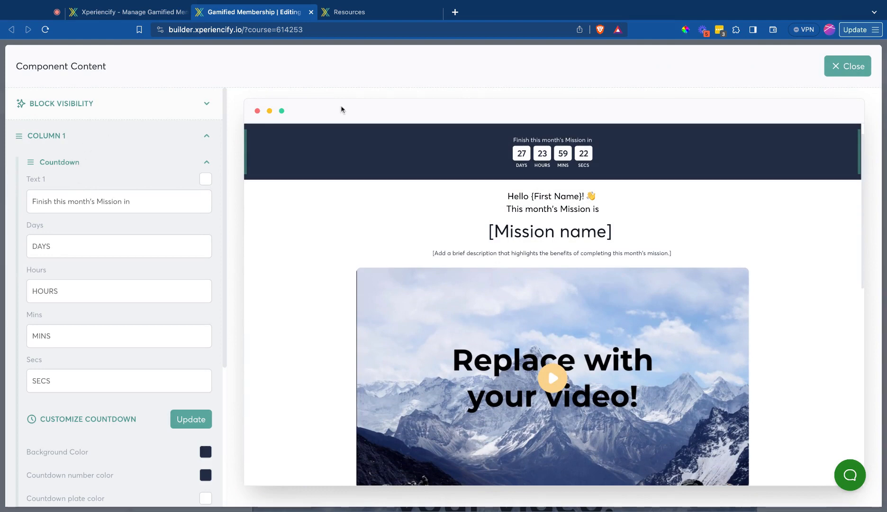
pyautogui.click(852, 66)
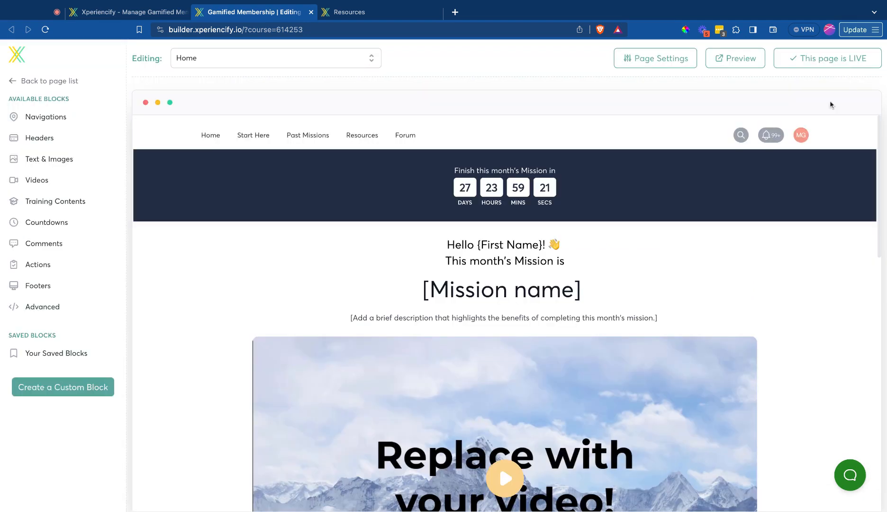
# Examine the monthly Mission block's content settings, expanding Column 1 and its Video element, then close them
pyautogui.scroll(-3, 781, 287)
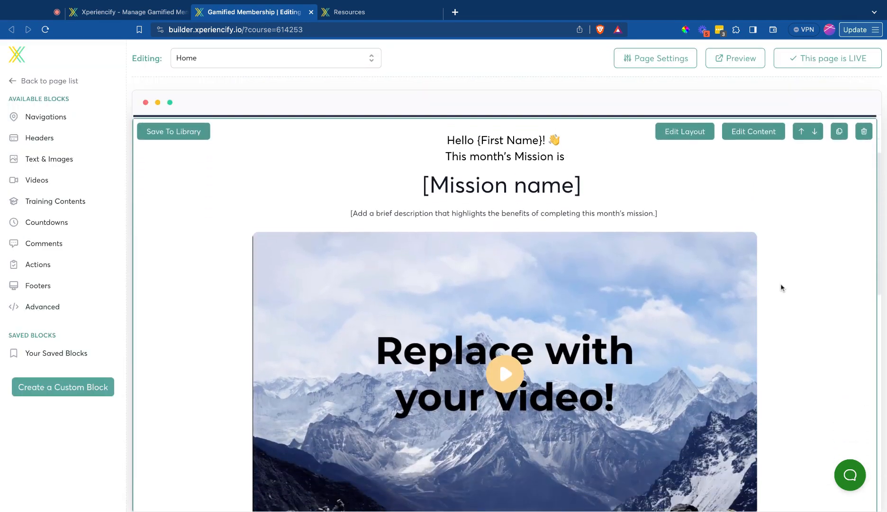
pyautogui.scroll(3, 777, 245)
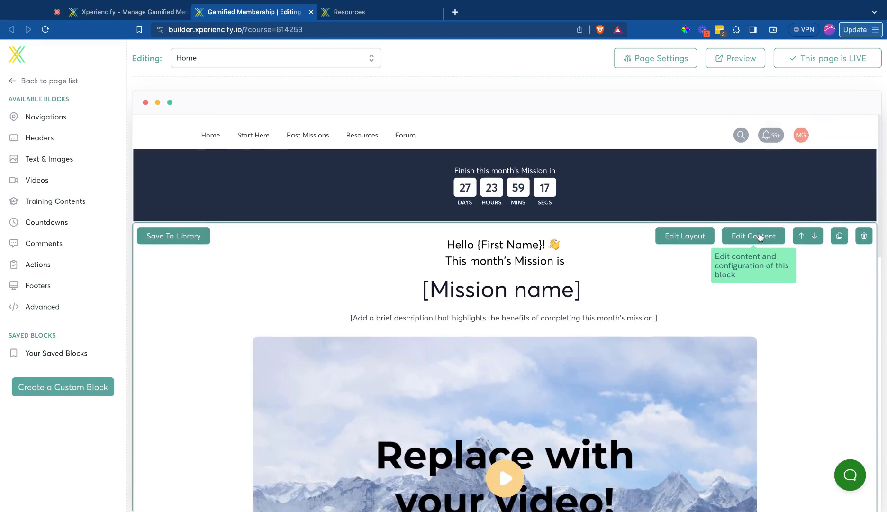
pyautogui.click(761, 237)
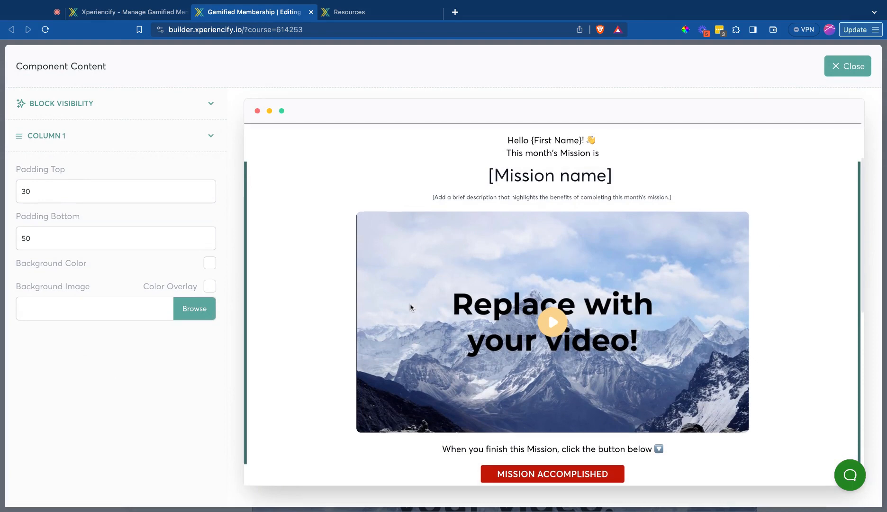
pyautogui.click(140, 137)
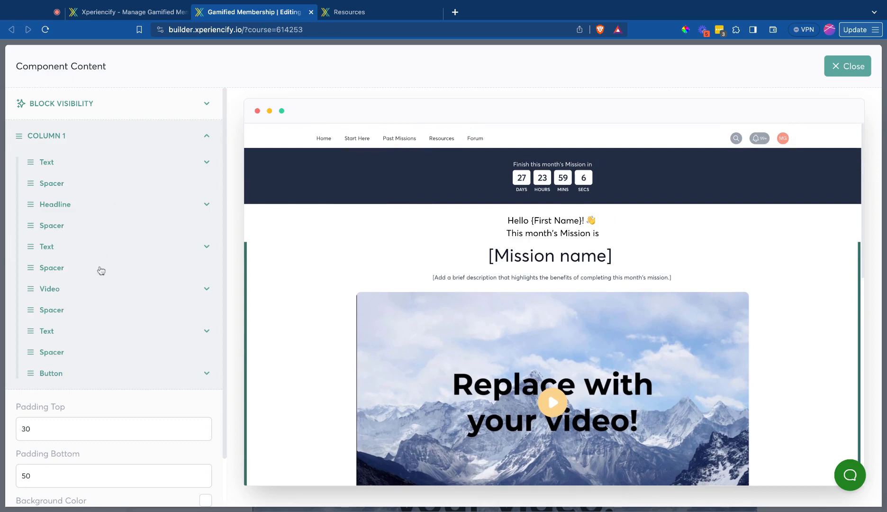
pyautogui.click(83, 291)
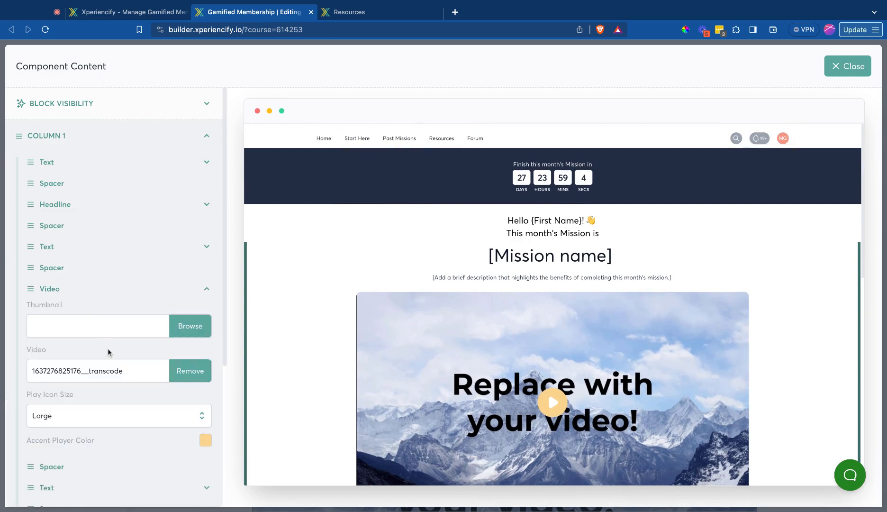
pyautogui.scroll(-1, 108, 352)
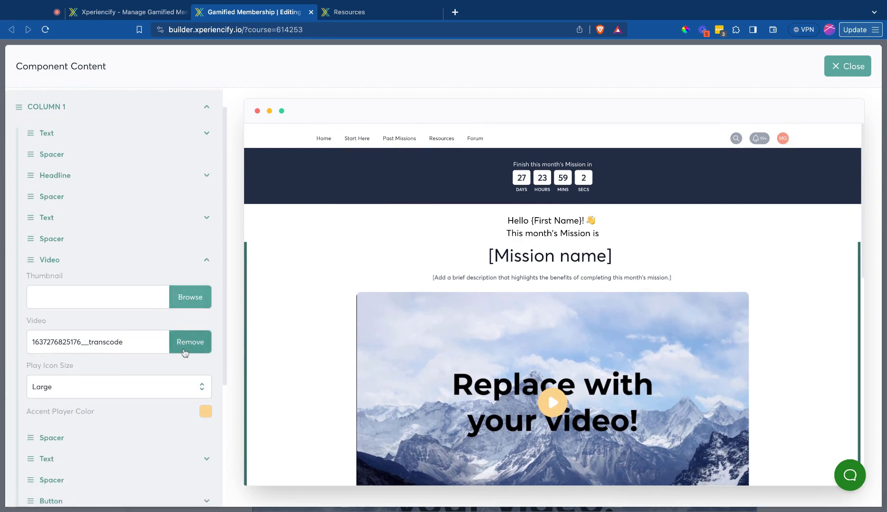
pyautogui.scroll(-5, 177, 398)
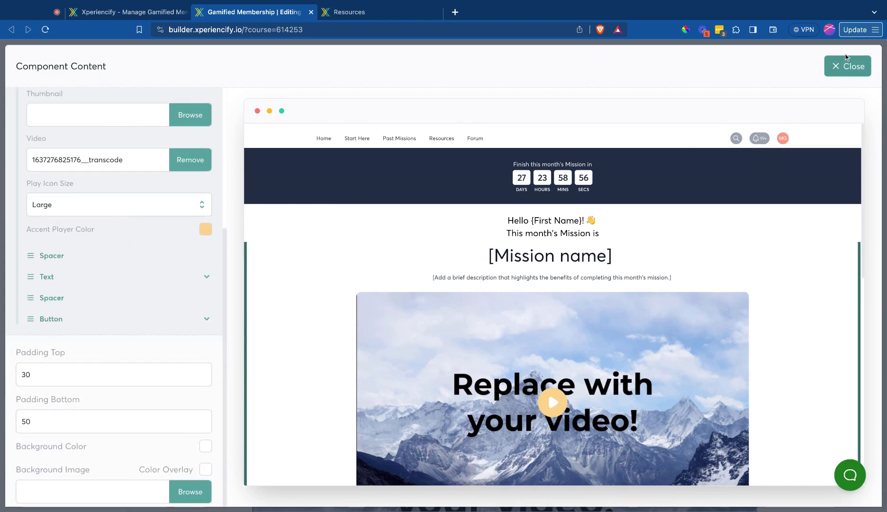
pyautogui.click(850, 66)
# Review the Home page's Needle movers and Call information blocks, then check the calendar HTML block's content settings and close them
pyautogui.scroll(-10, 702, 268)
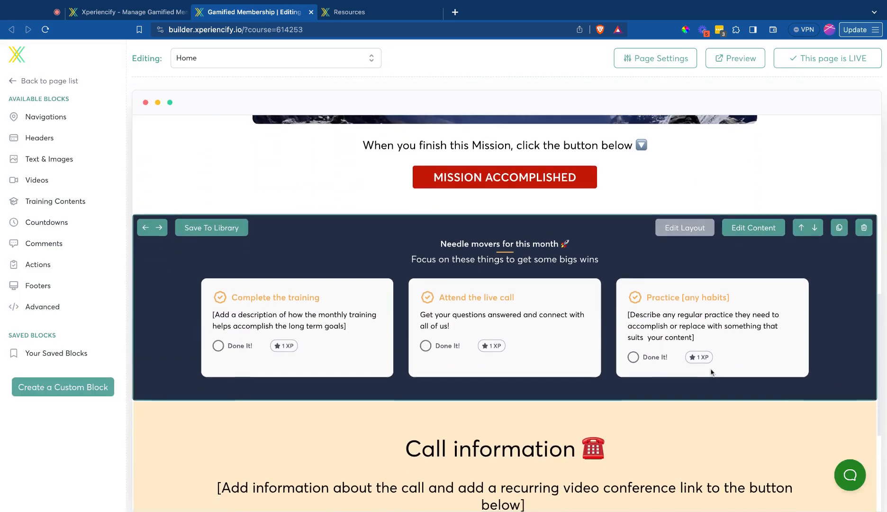
pyautogui.scroll(-1, 721, 358)
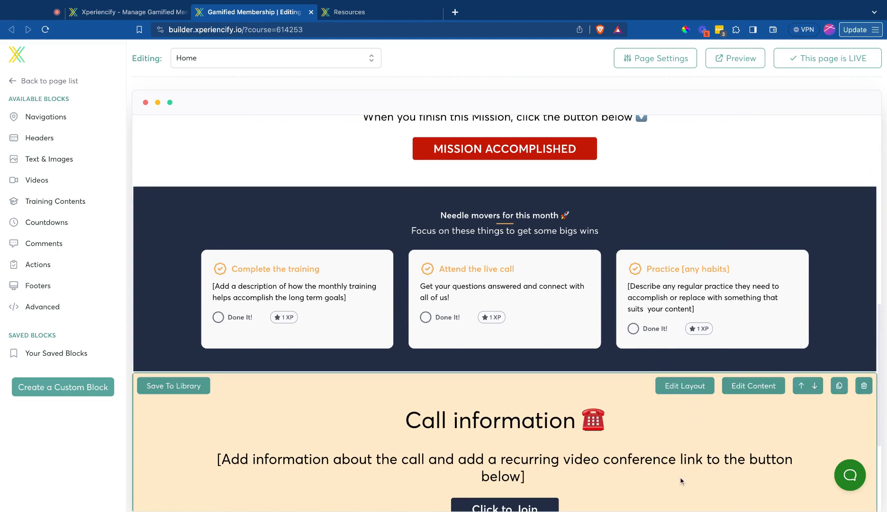
pyautogui.scroll(-6, 682, 478)
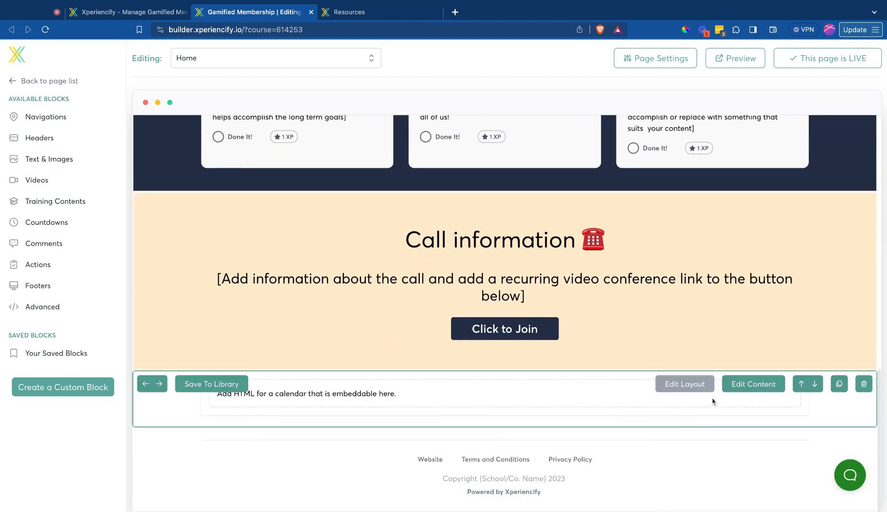
pyautogui.click(754, 384)
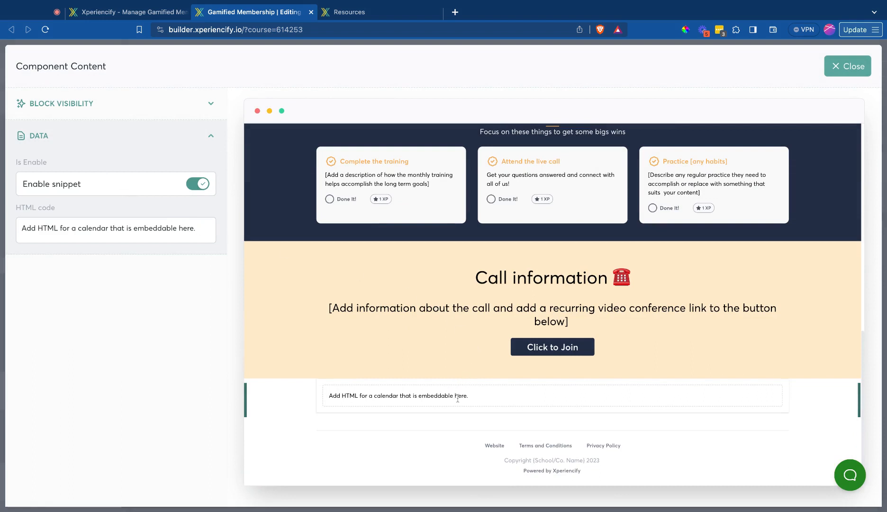
pyautogui.click(845, 67)
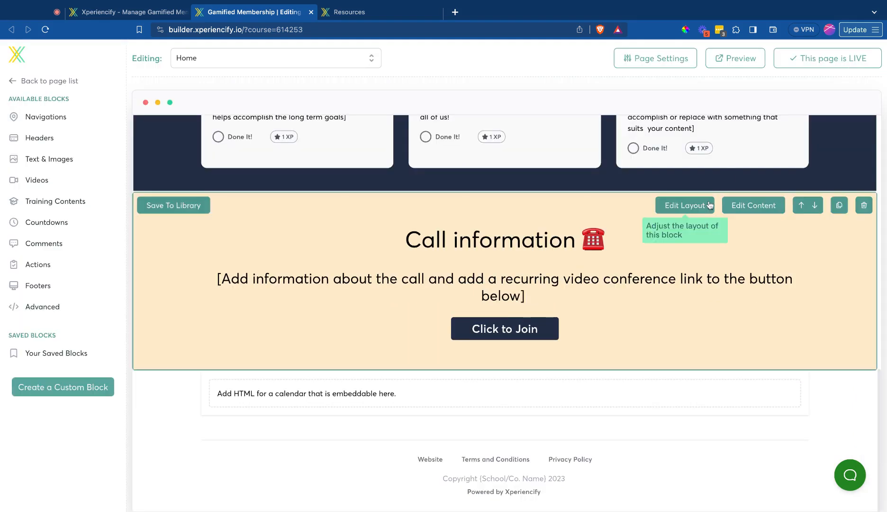
# Return to the page list and open the All Trainings page to view its Past Missions layout
pyautogui.scroll(4, 710, 205)
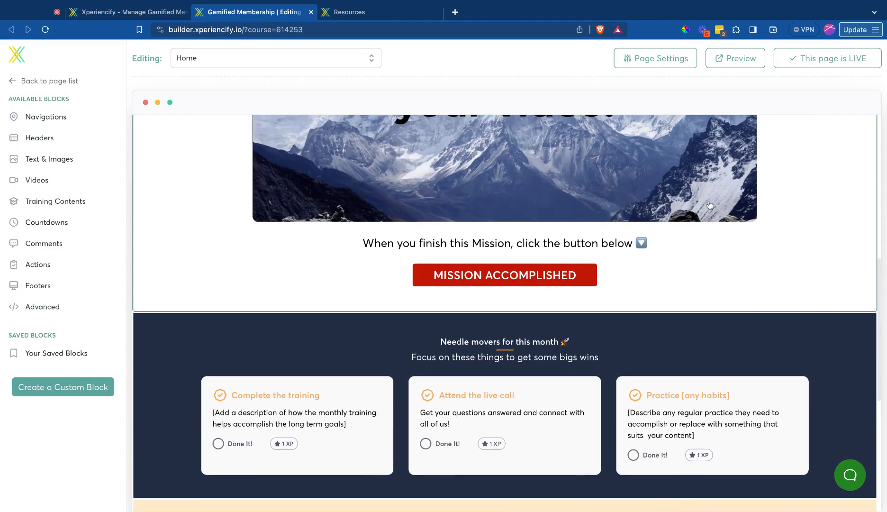
pyautogui.scroll(10, 710, 205)
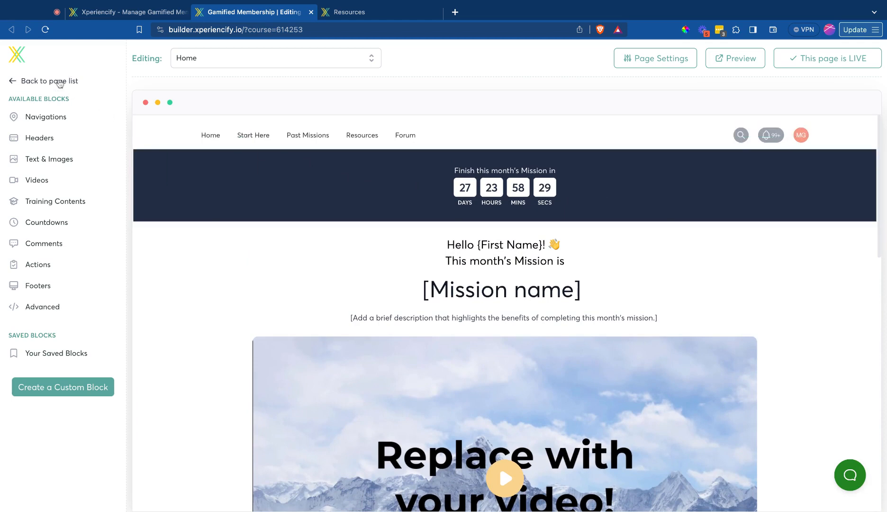
pyautogui.click(64, 83)
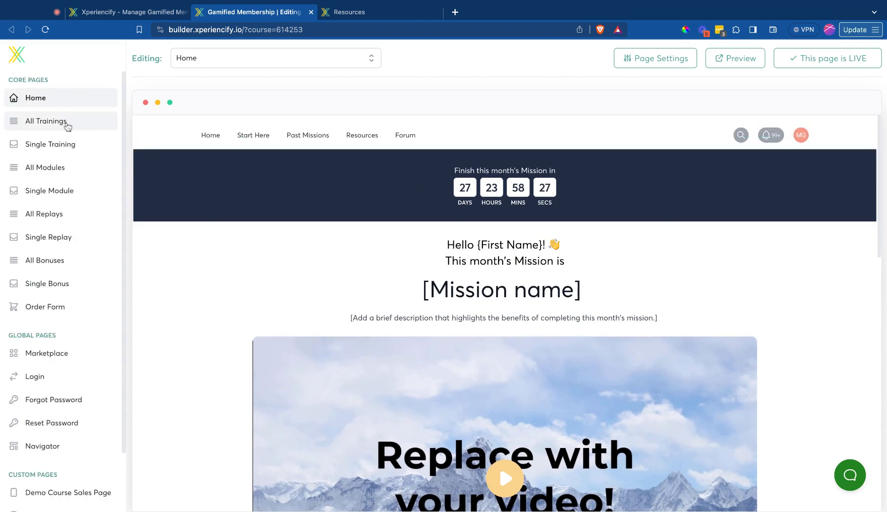
pyautogui.click(67, 122)
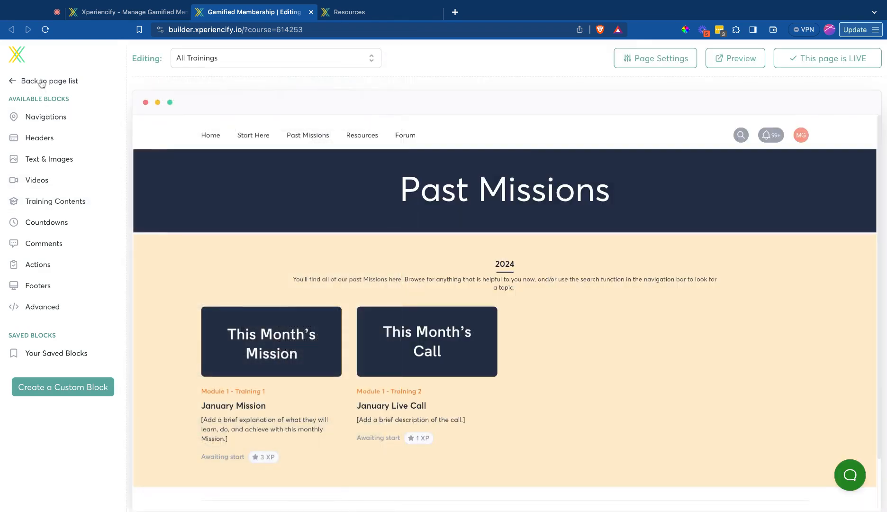
# Open the All Replays page and review its Start Here welcome video and Foundational Trainings sections
pyautogui.click(37, 82)
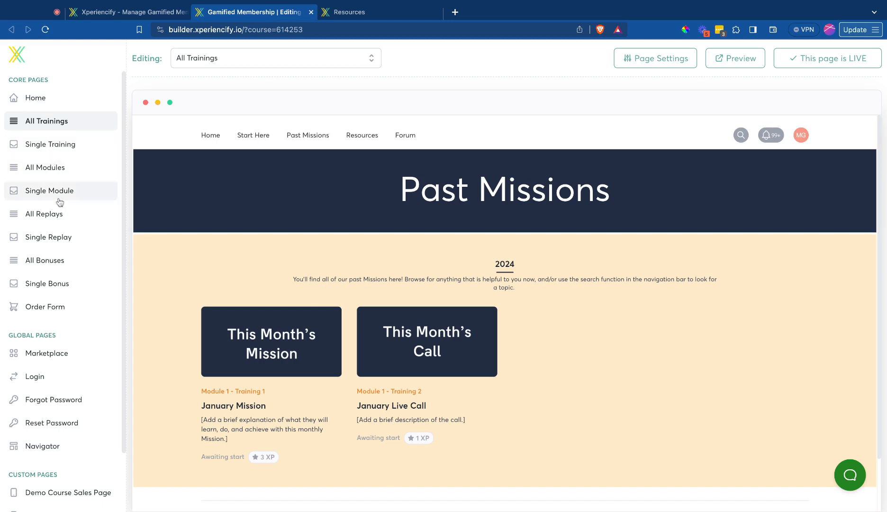
pyautogui.click(61, 216)
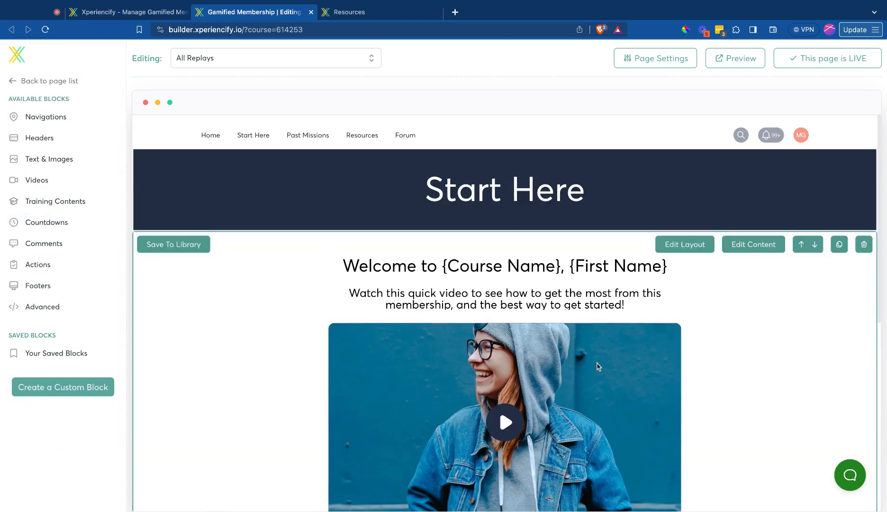
pyautogui.scroll(-3, 597, 365)
pyautogui.scroll(-5, 631, 404)
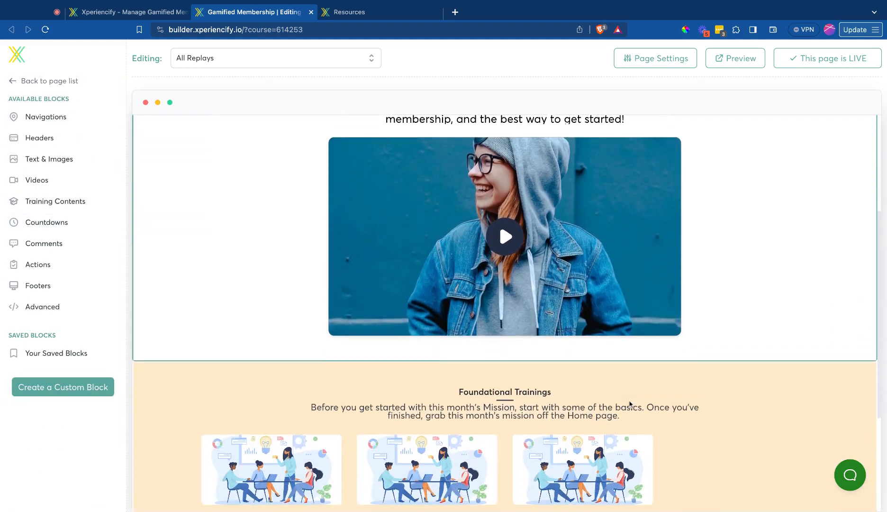
# Open the custom Resources page and look over its resource button rows and Other Resources sections
pyautogui.click(28, 81)
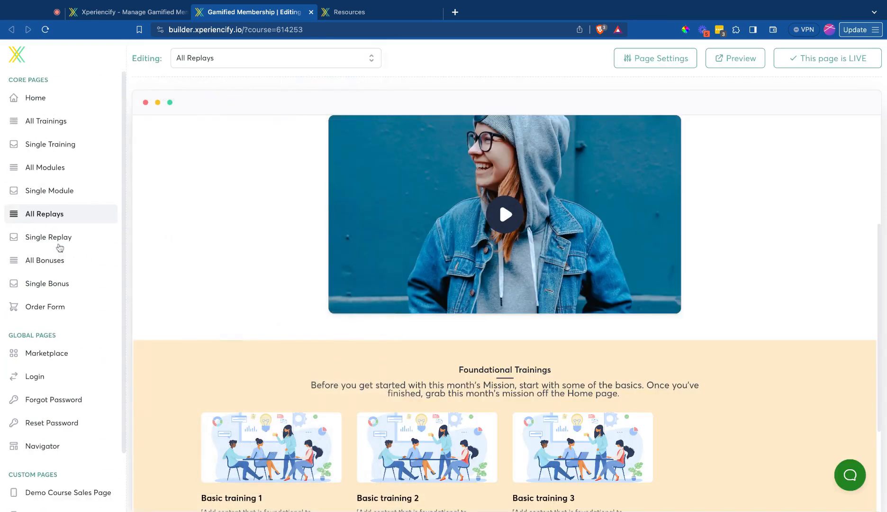
pyautogui.scroll(-3, 84, 353)
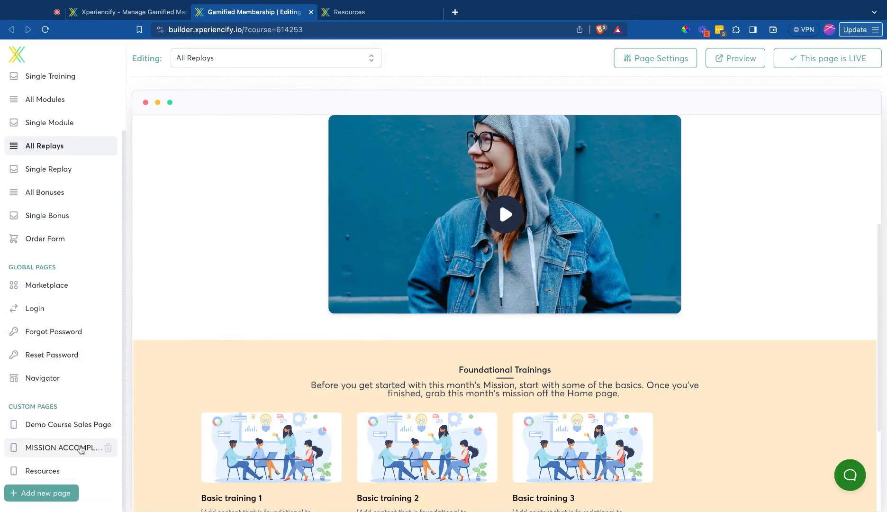
pyautogui.click(69, 472)
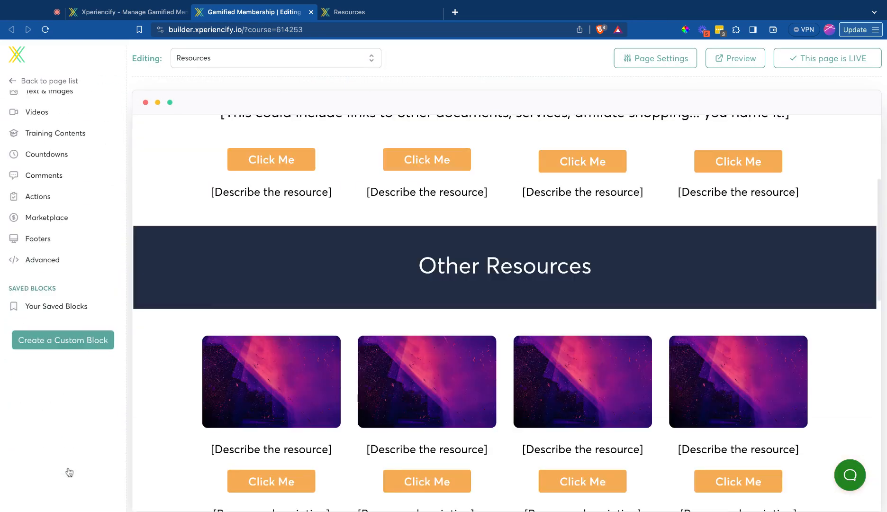
pyautogui.scroll(5, 467, 403)
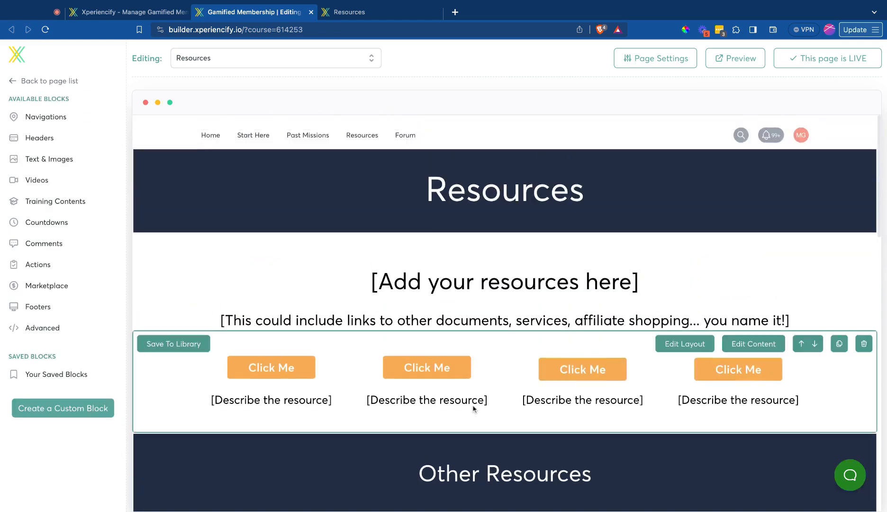
pyautogui.moveTo(867, 253)
pyautogui.scroll(-5, 436, 356)
pyautogui.scroll(3, 520, 212)
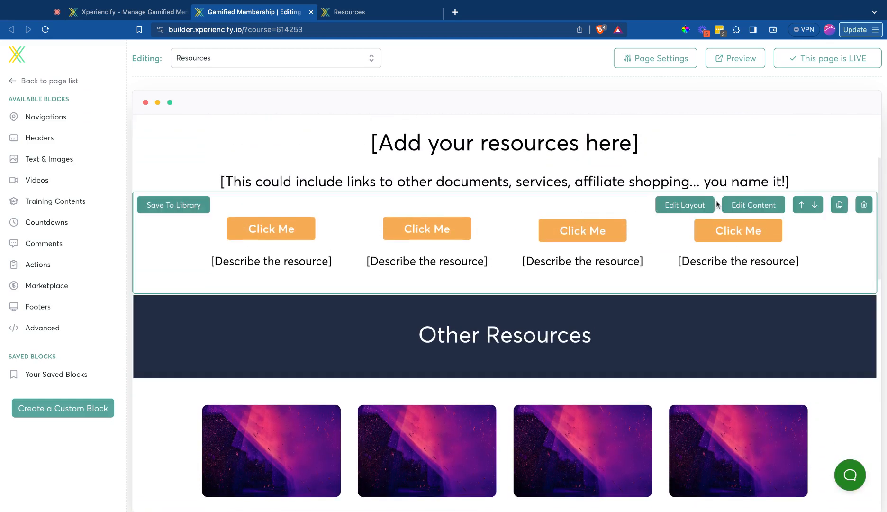
# Open the content settings of the Resources page's first Click Me button row and expand the Column 2 button settings
pyautogui.click(749, 205)
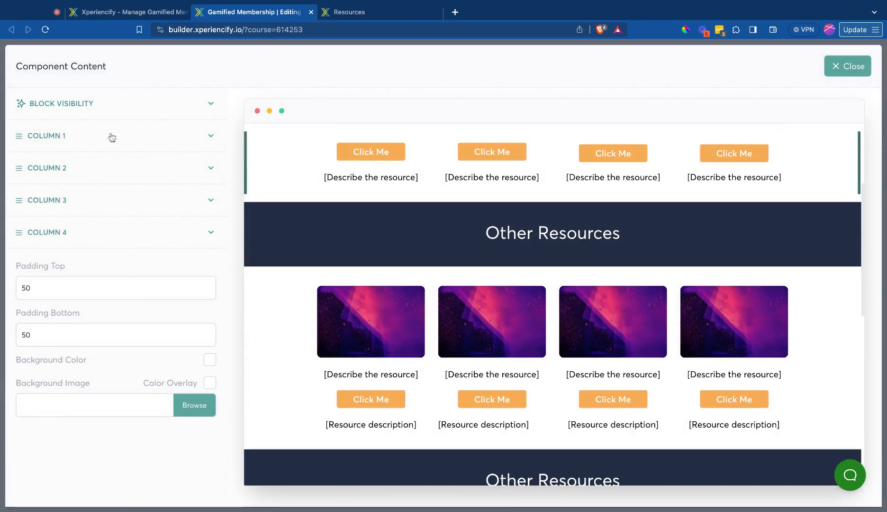
pyautogui.click(109, 175)
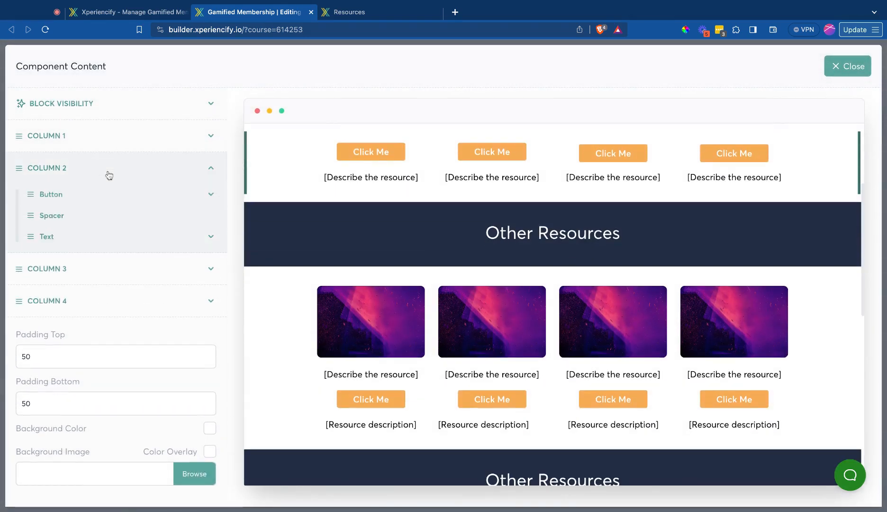
pyautogui.click(106, 197)
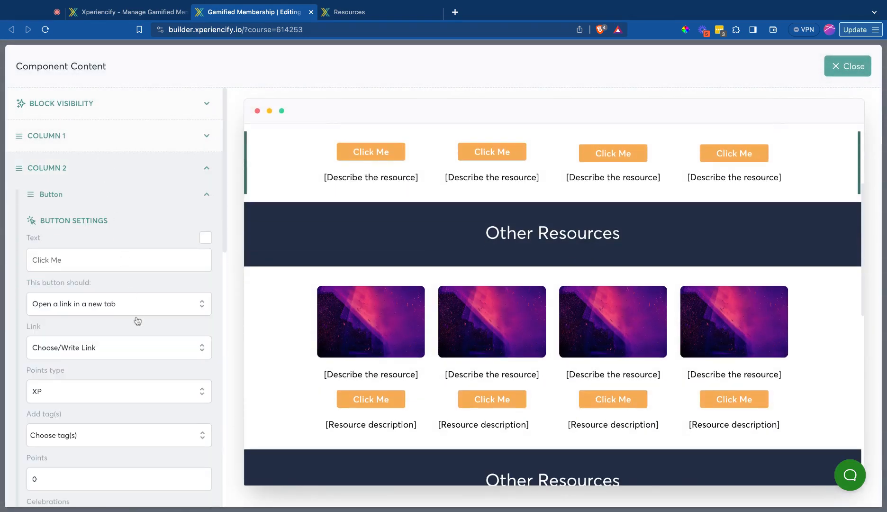
# Examine the link destination choices for the Column 2 button and close the row's content settings
pyautogui.scroll(-3, 137, 320)
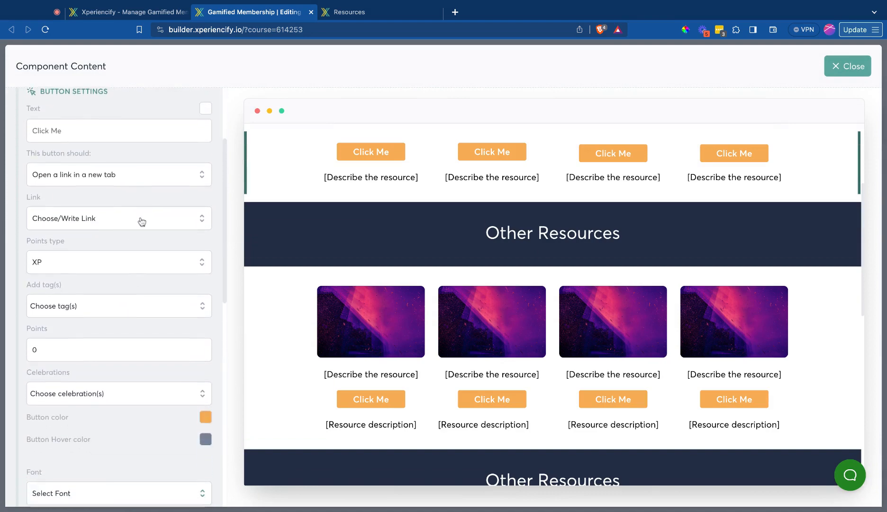
pyautogui.click(142, 221)
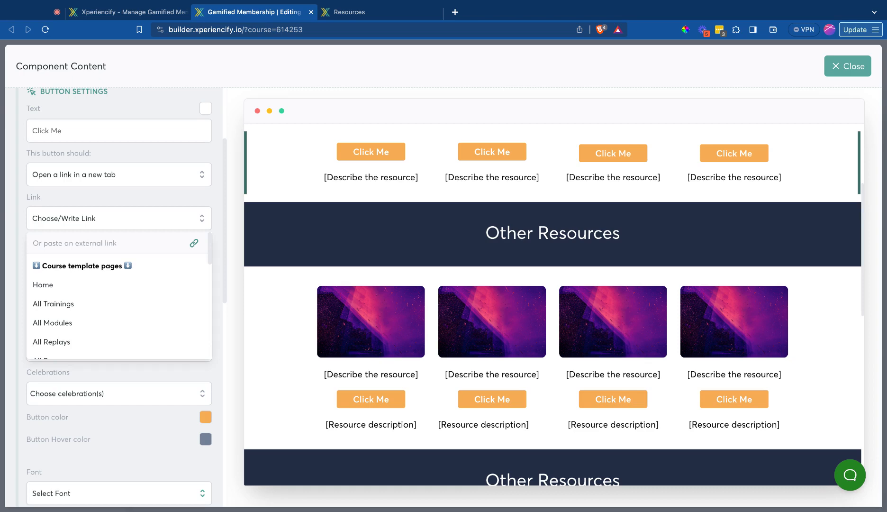
pyautogui.press('Escape')
pyautogui.scroll(3, 168, 153)
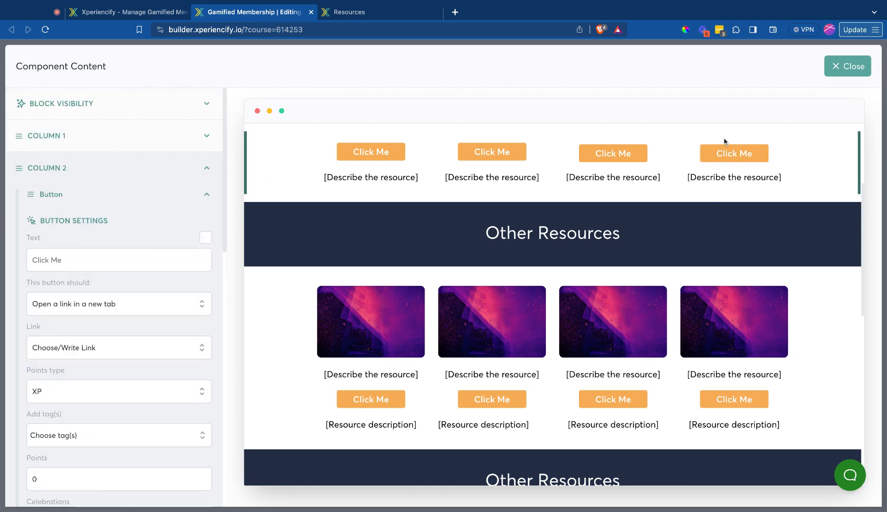
pyautogui.click(858, 66)
pyautogui.scroll(-6, 637, 255)
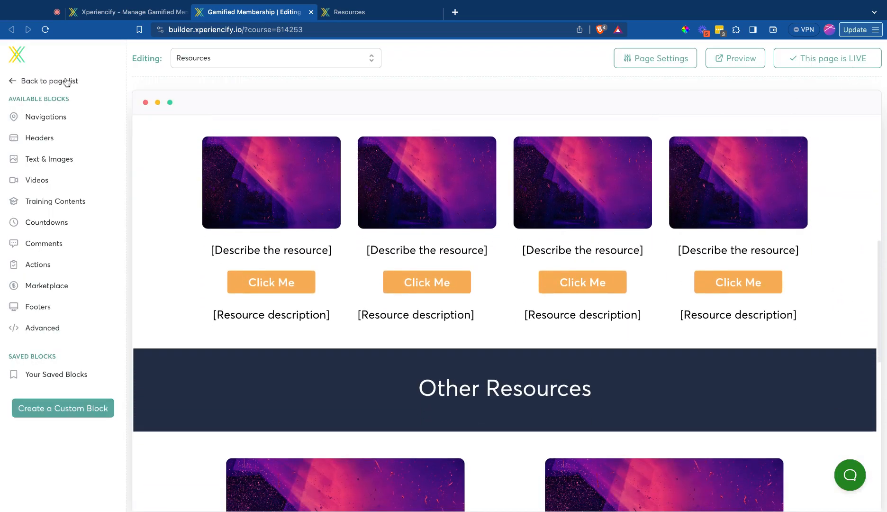
# Return to the page list, open the Order Form page and review its course name header block
pyautogui.click(66, 82)
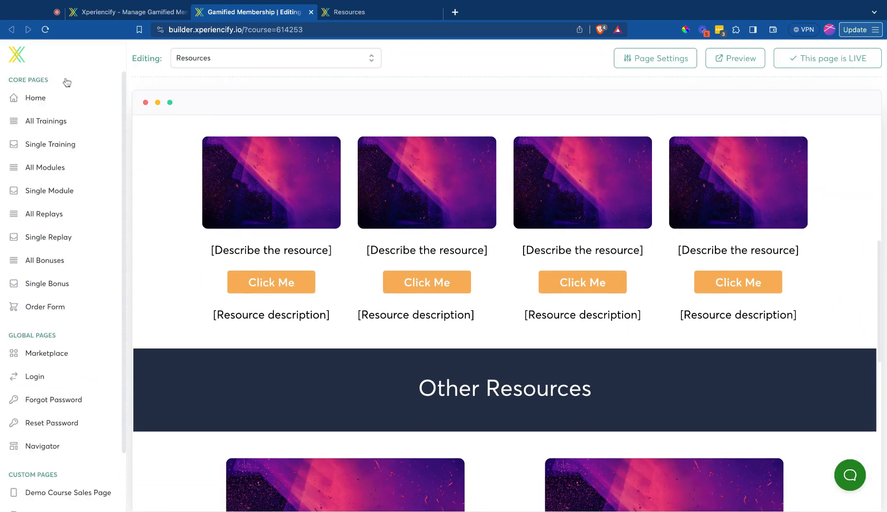
pyautogui.scroll(-3, 76, 388)
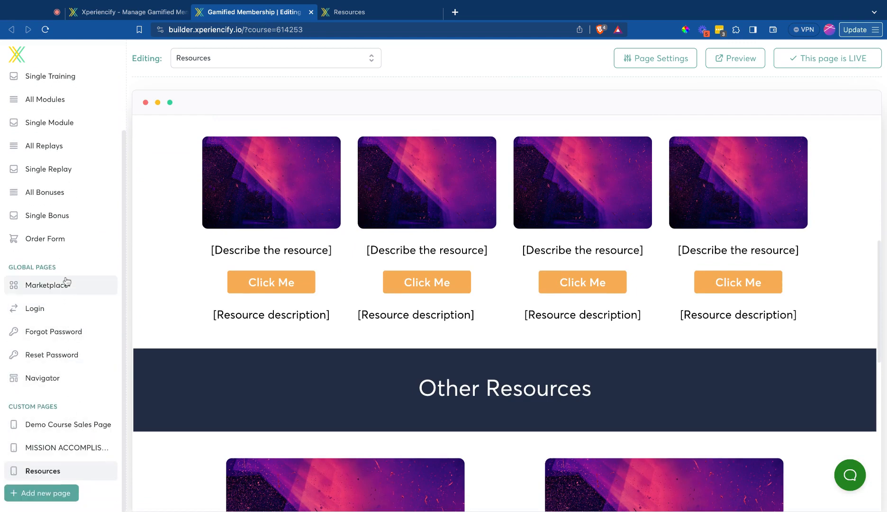
pyautogui.click(62, 243)
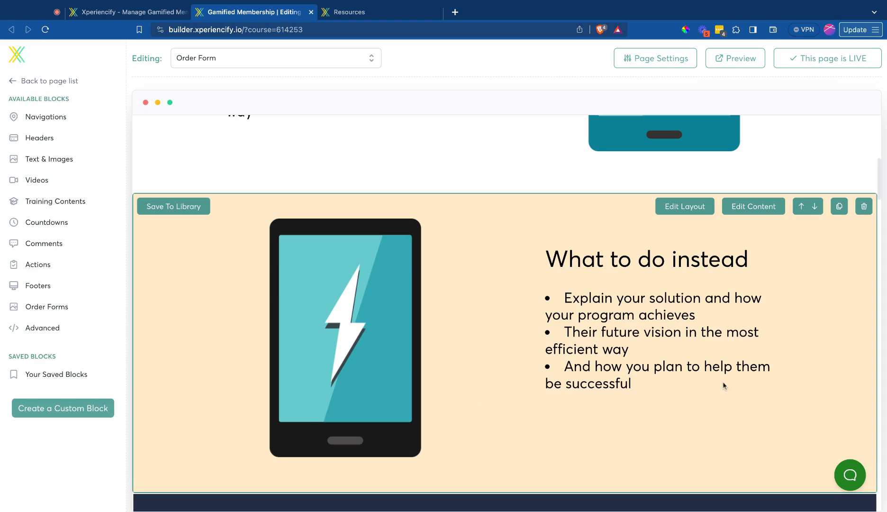
pyautogui.scroll(6, 860, 162)
pyautogui.scroll(2, 860, 162)
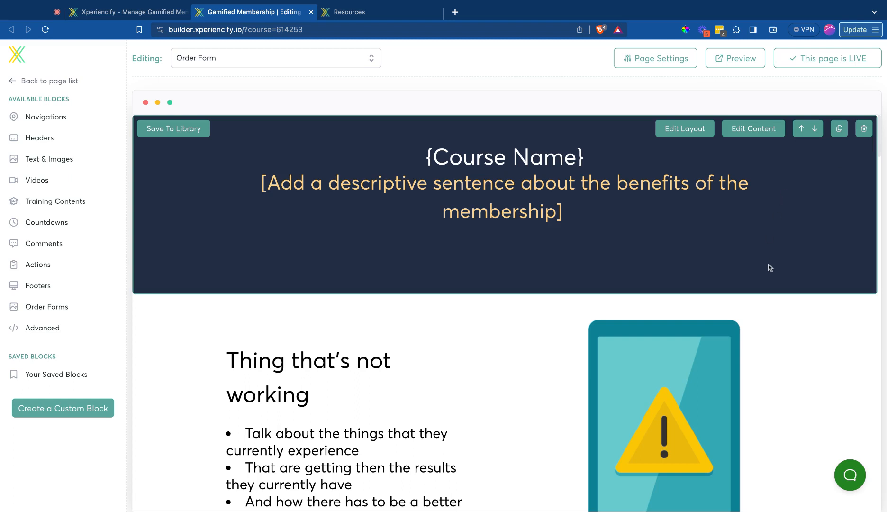
pyautogui.scroll(-1, 747, 380)
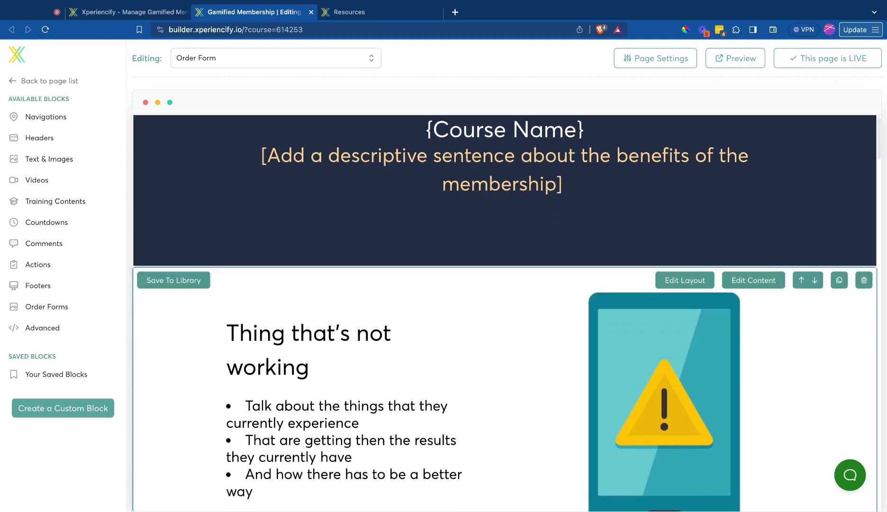
pyautogui.scroll(1, 505, 315)
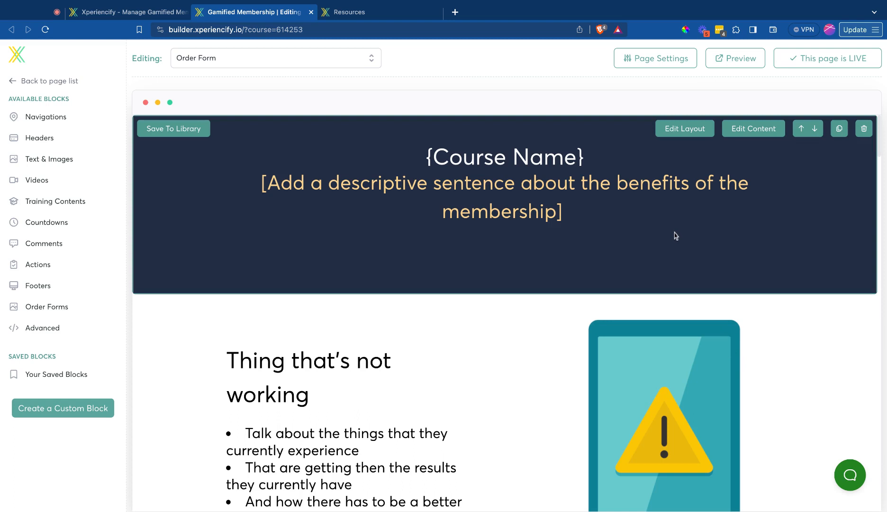
# Review the Order Form page's sales sections from Thing that's not working through the numbered Here's how it works blocks
pyautogui.scroll(-2, 603, 404)
pyautogui.scroll(-5, 603, 405)
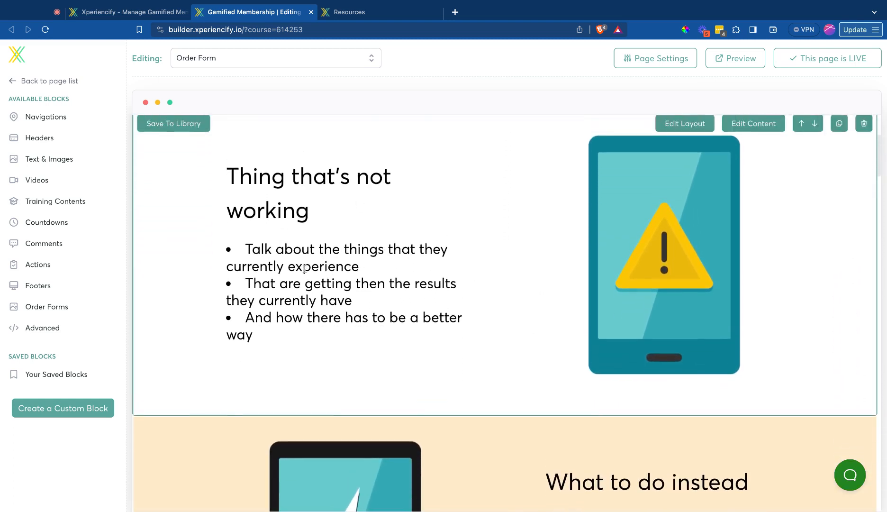
pyautogui.scroll(-7, 400, 341)
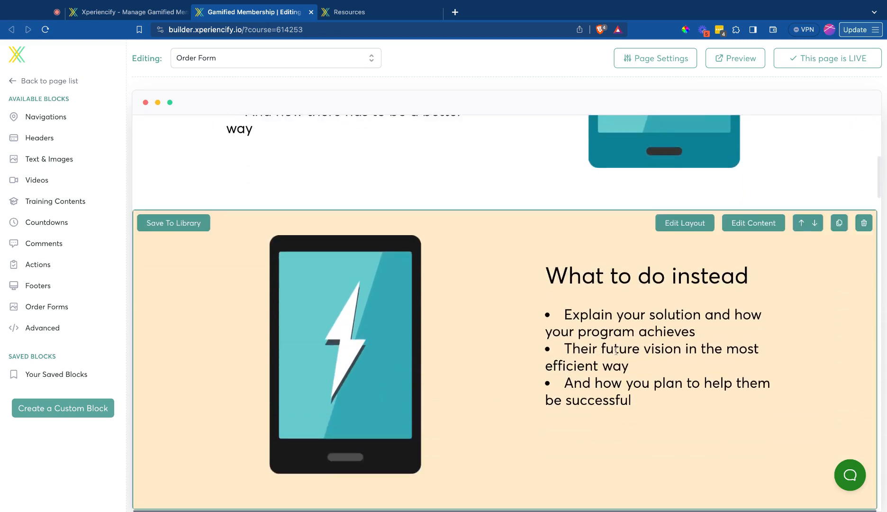
pyautogui.scroll(-20, 616, 351)
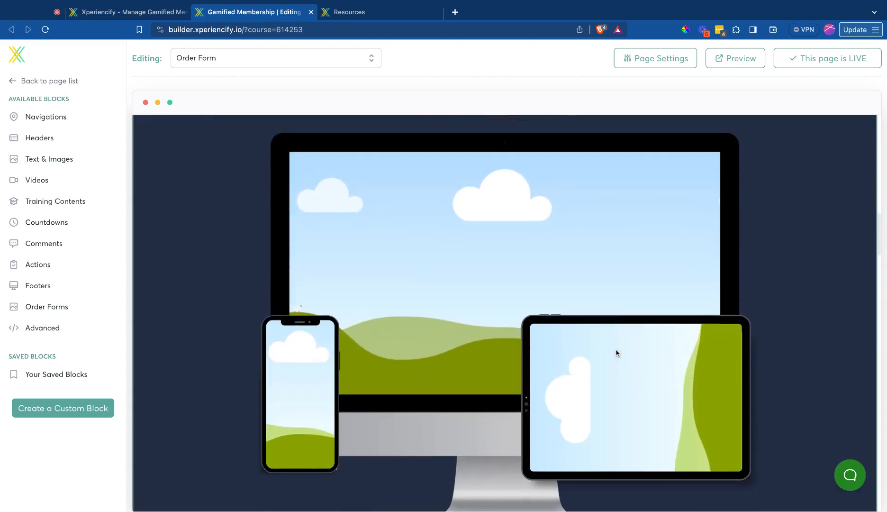
pyautogui.scroll(-10, 616, 353)
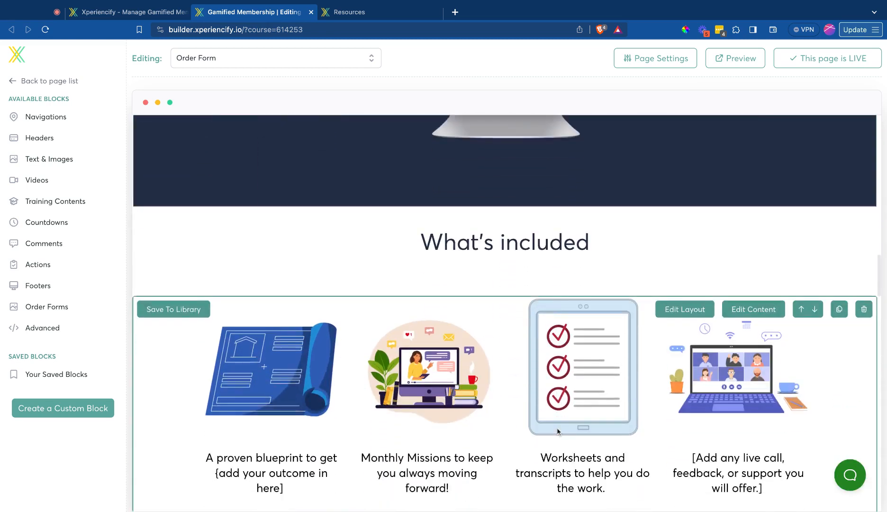
pyautogui.scroll(-7, 559, 429)
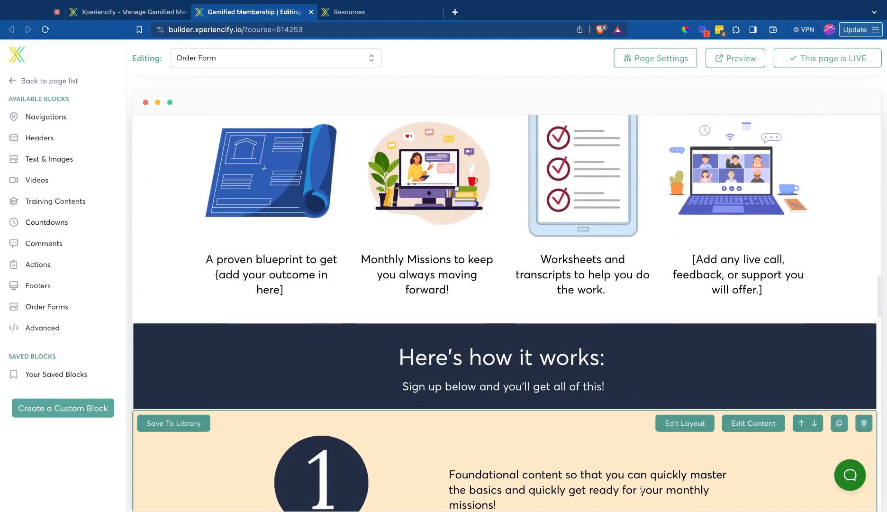
pyautogui.scroll(-14, 642, 490)
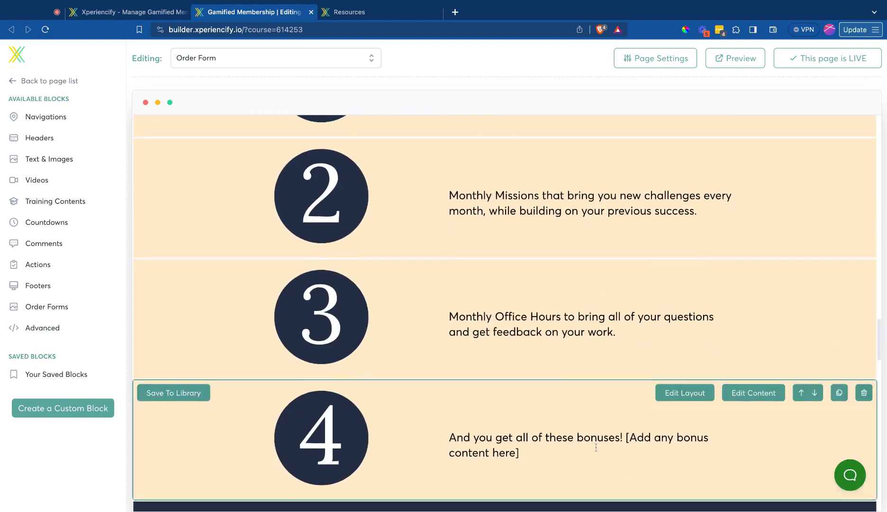
# Review the Order Form page's This is for you lists, Sign Up Here form, testimonials and question buttons
pyautogui.scroll(-14, 596, 448)
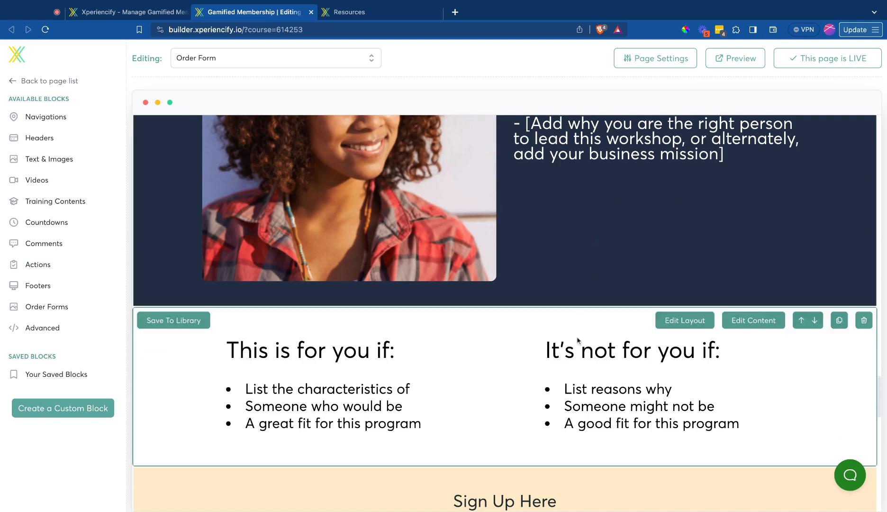
pyautogui.scroll(-3, 602, 433)
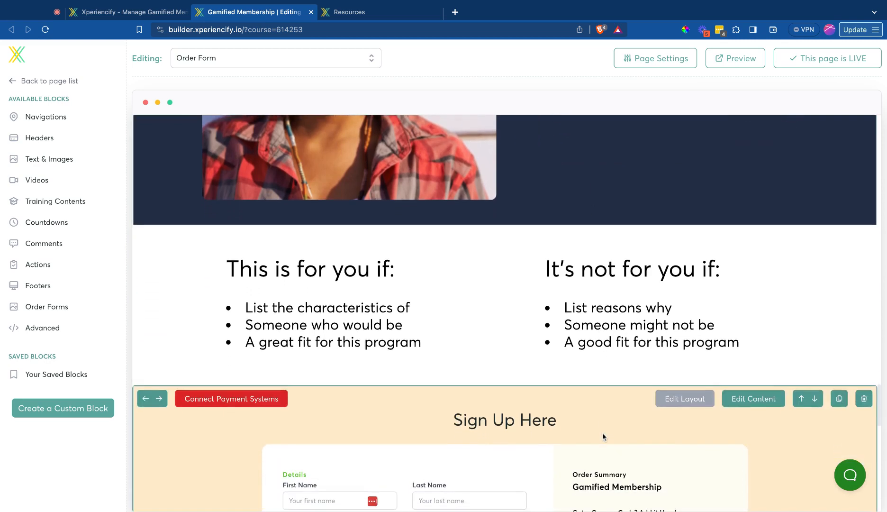
pyautogui.scroll(-10, 603, 433)
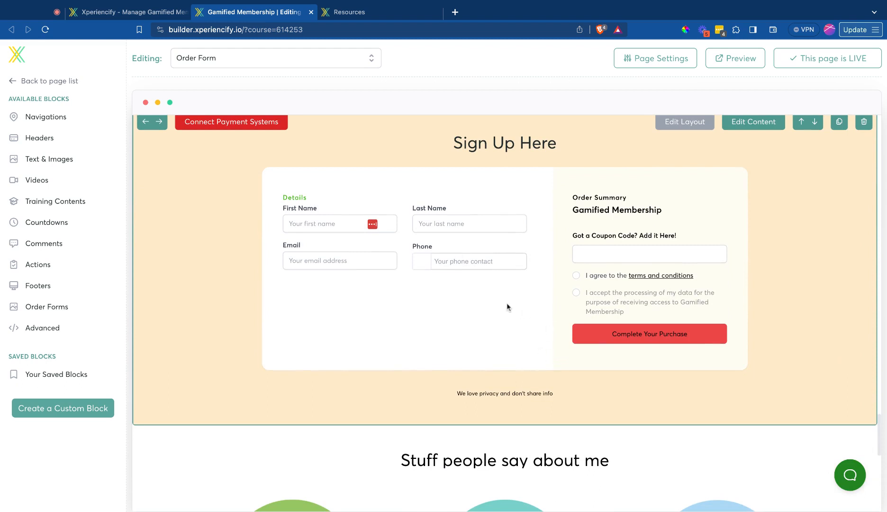
pyautogui.scroll(-8, 484, 379)
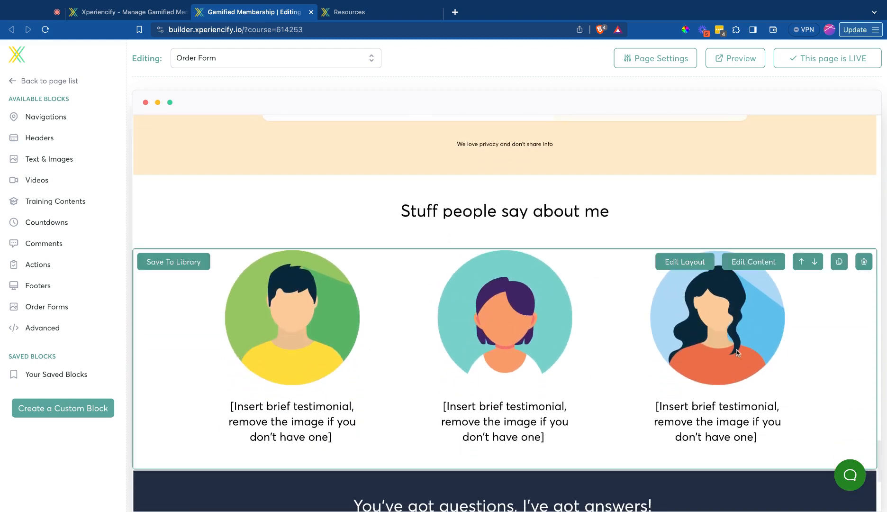
pyautogui.scroll(-6, 737, 356)
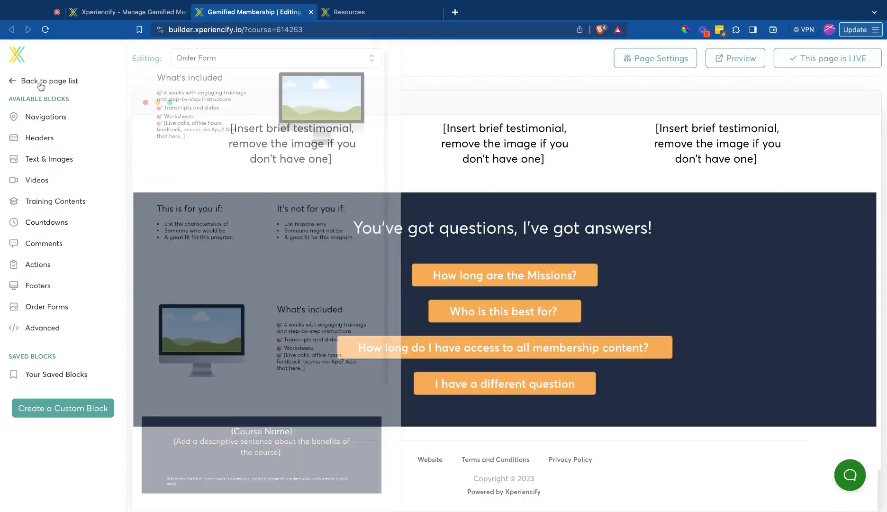
# Go back to the page list and re-examine the Order Form page's Sign Up Here block
pyautogui.click(41, 81)
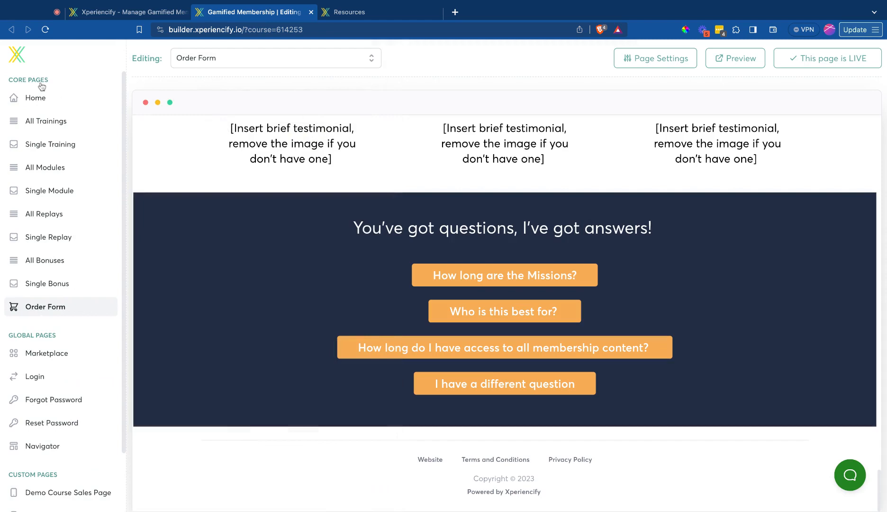
pyautogui.scroll(8, 445, 232)
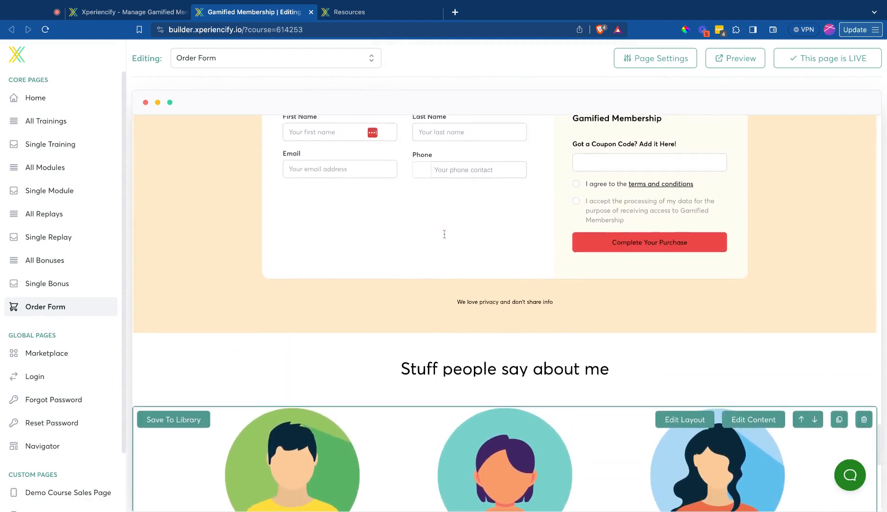
pyautogui.scroll(-1, 444, 233)
pyautogui.scroll(6, 669, 337)
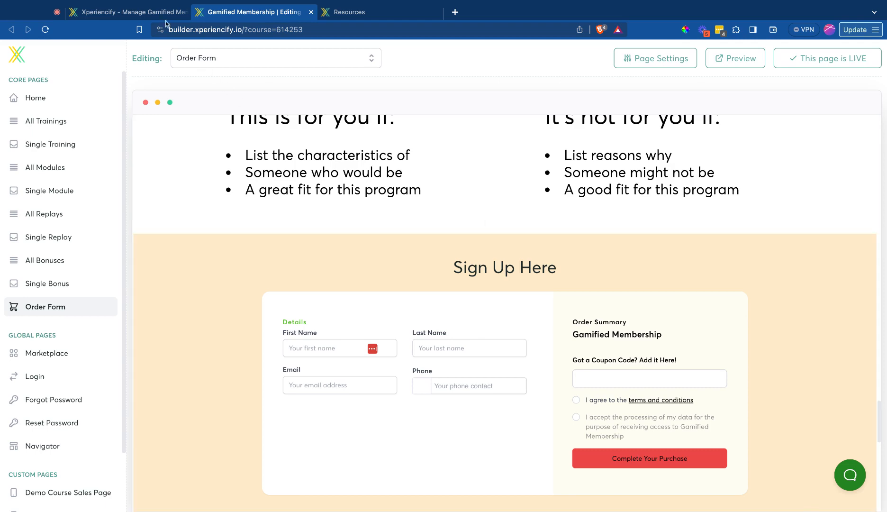
# Switch to the course management page and expand Step 5: Add the Secret Sauce
pyautogui.click(142, 13)
pyautogui.scroll(-6, 491, 358)
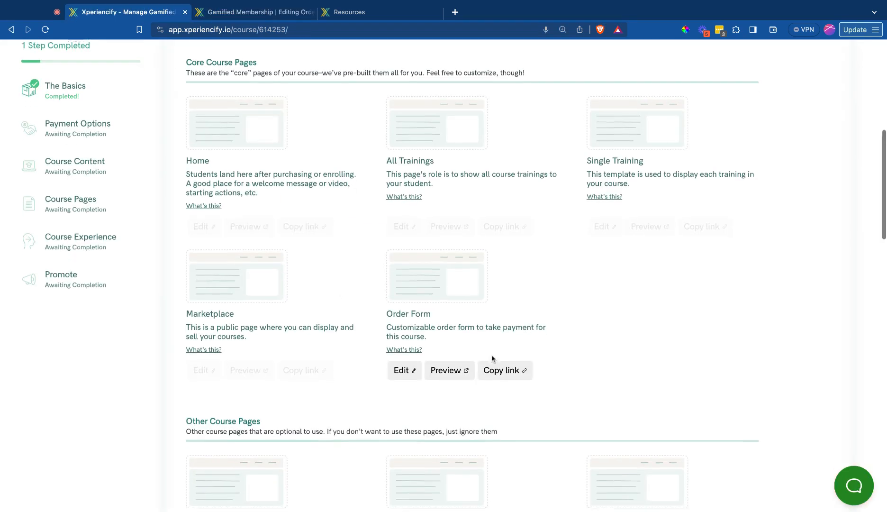
pyautogui.scroll(-12, 492, 359)
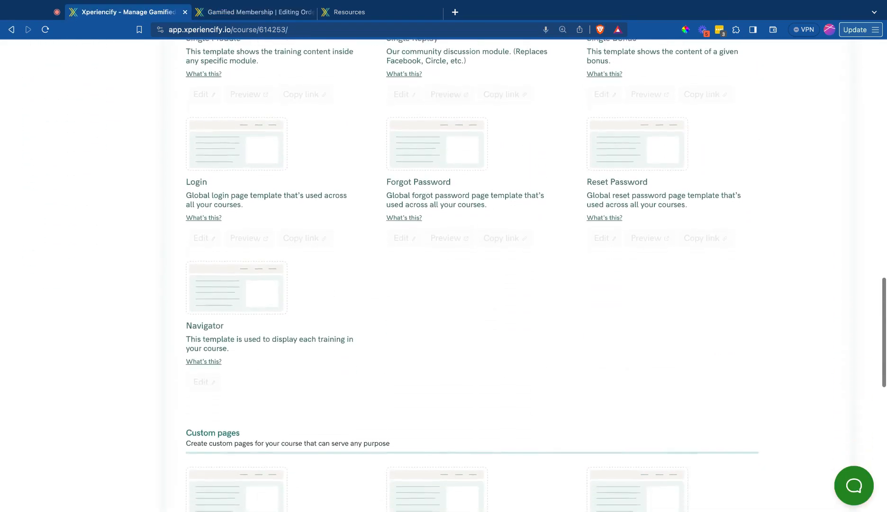
pyautogui.scroll(-4, 489, 260)
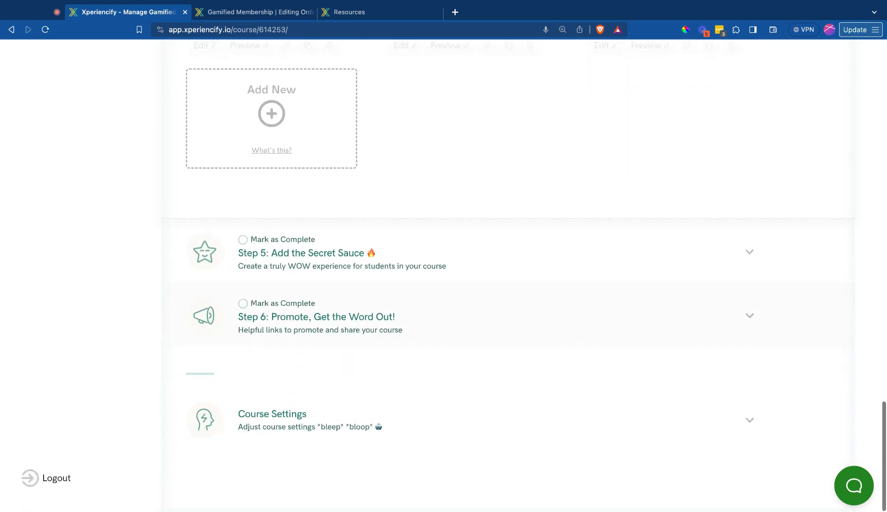
pyautogui.click(490, 260)
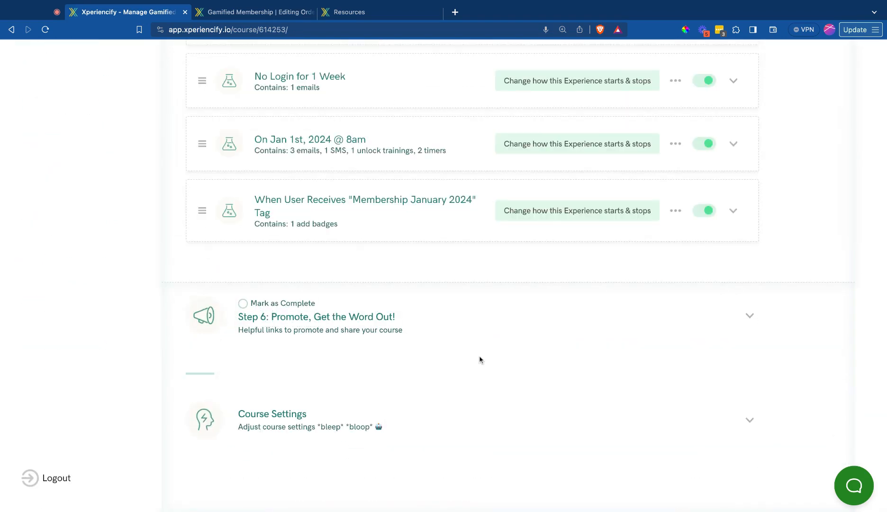
# Review the Celebrations list and check the extra actions available for the January Badge earned celebration
pyautogui.scroll(7, 479, 333)
pyautogui.scroll(4, 479, 333)
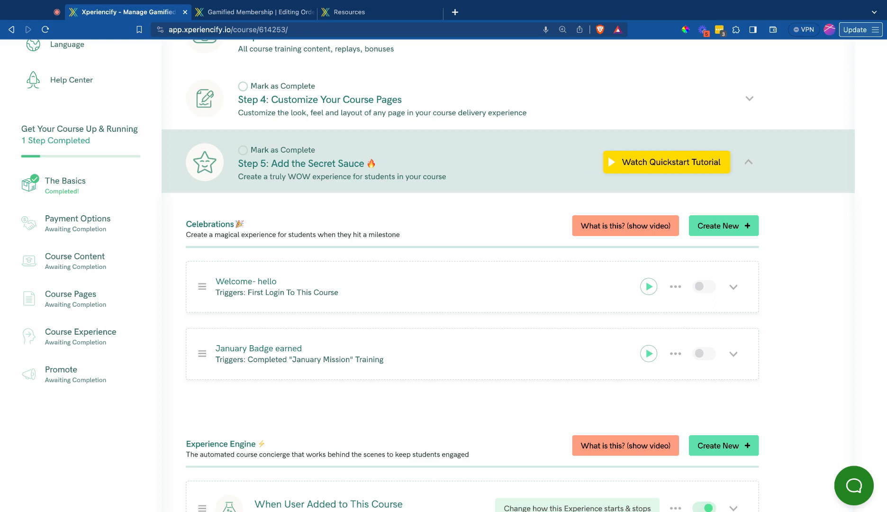
pyautogui.click(680, 354)
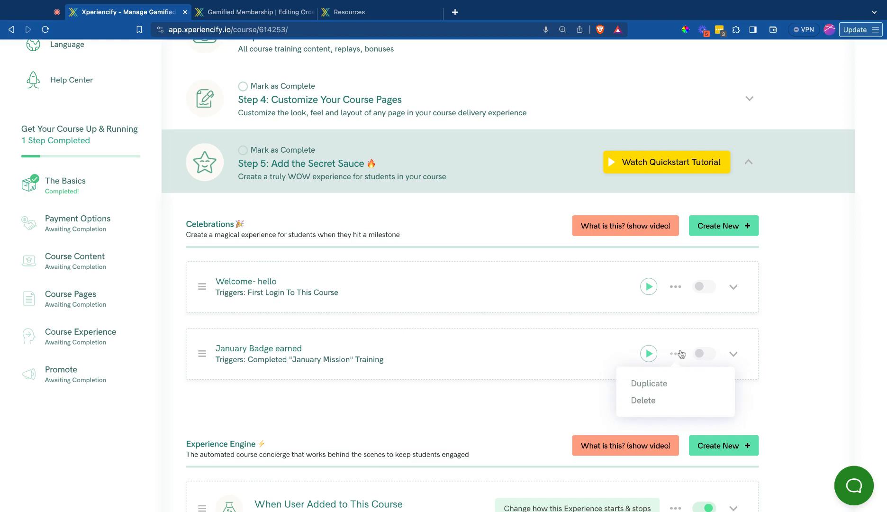
pyautogui.click(630, 383)
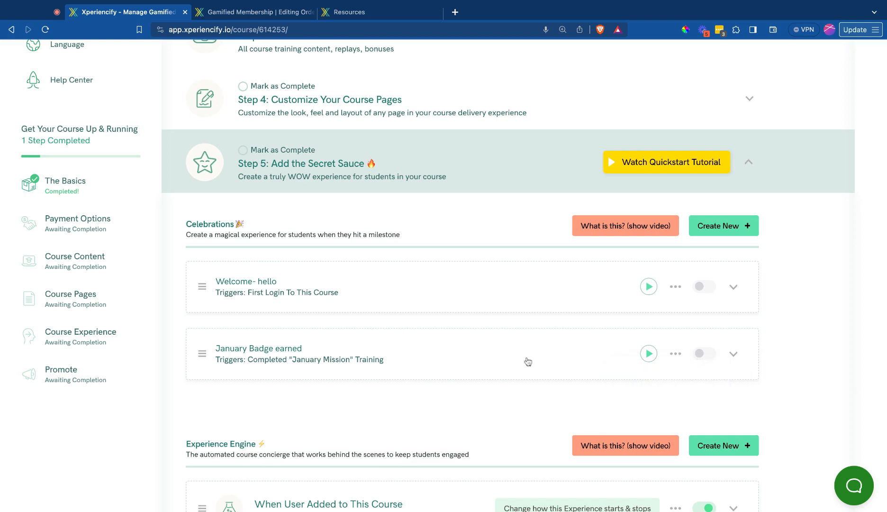
# Expand the When User Added to This Course experience in the Experience Engine and view its contents
pyautogui.scroll(-5, 528, 362)
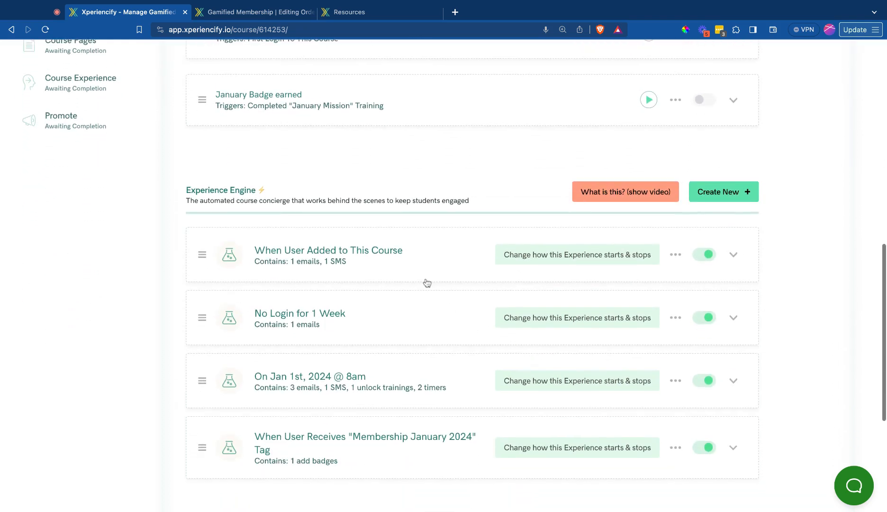
pyautogui.click(450, 254)
pyautogui.scroll(-1, 426, 341)
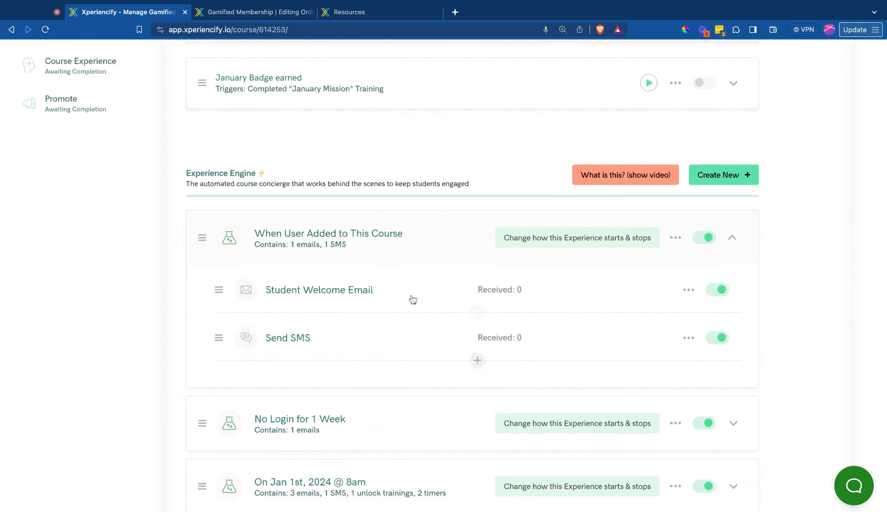
# Open the Student Welcome Email and read its template text through to the recipient setting
pyautogui.click(399, 291)
pyautogui.scroll(-5, 405, 381)
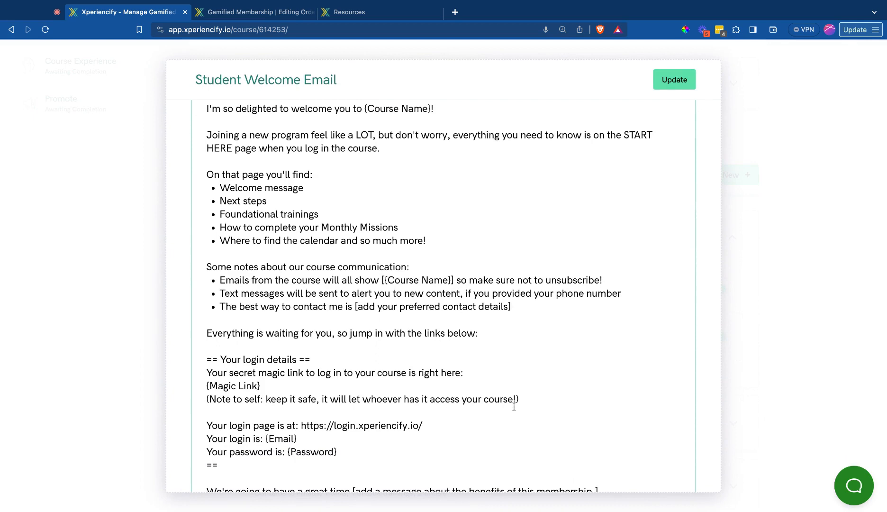
pyautogui.scroll(-5, 549, 387)
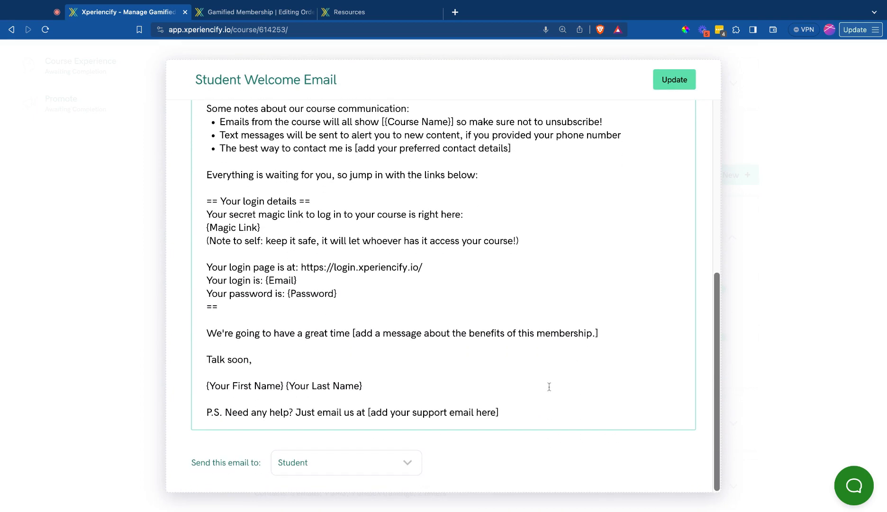
# Update the Student Welcome Email as it stands and return to the Experience Engine list
pyautogui.scroll(10, 569, 304)
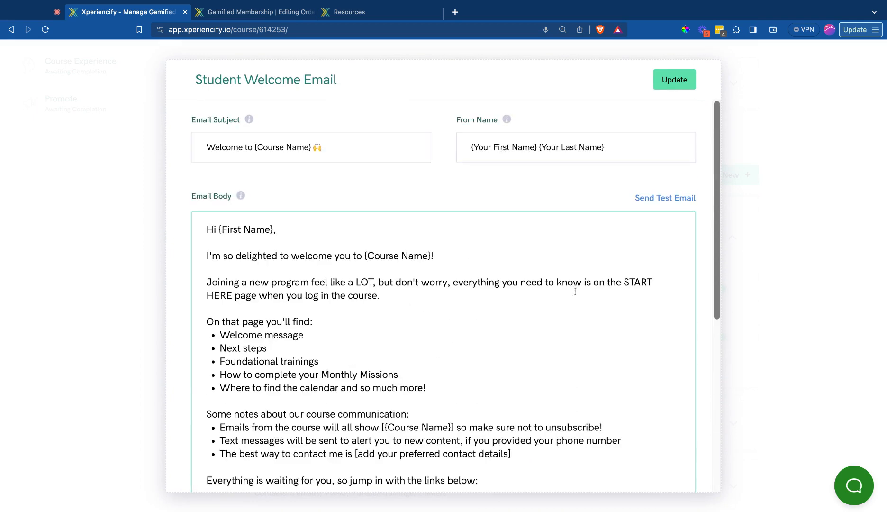
pyautogui.click(675, 81)
pyautogui.moveTo(675, 85)
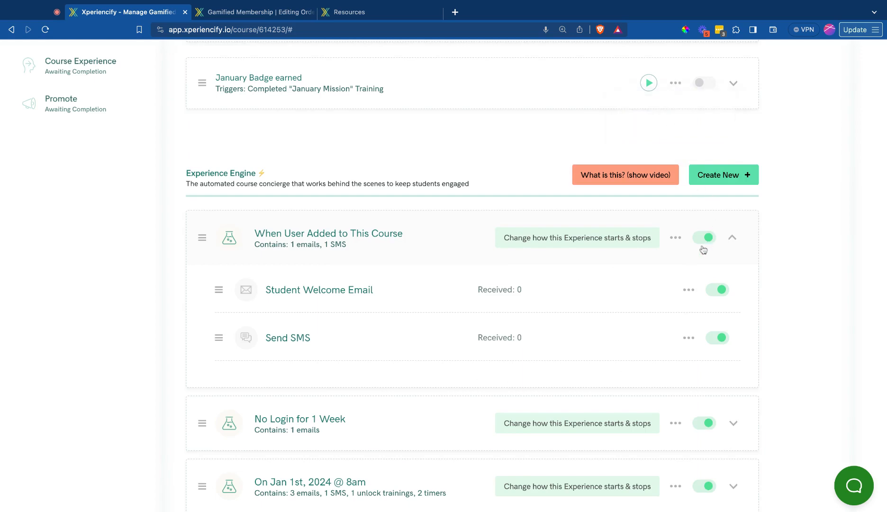
# Expand the No Login for 1 Week experience, read the Student rescue #1 email, and close it by updating it
pyautogui.scroll(-4, 515, 388)
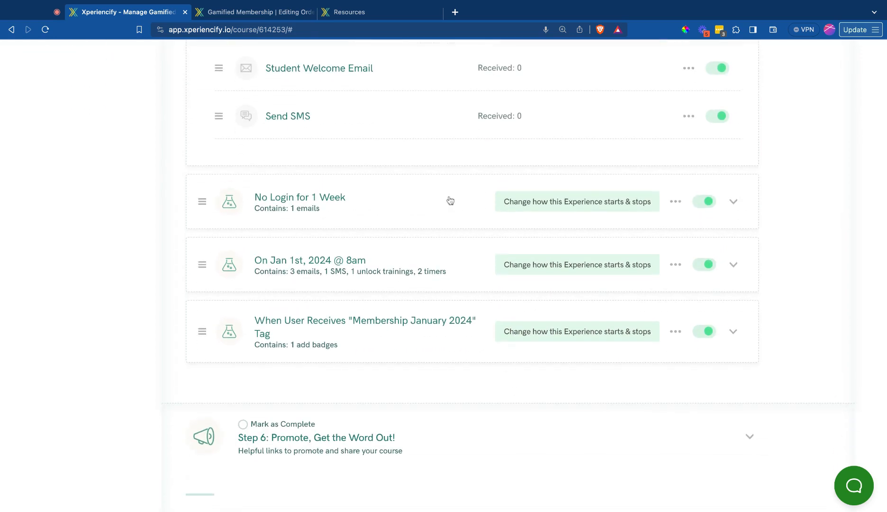
pyautogui.click(448, 207)
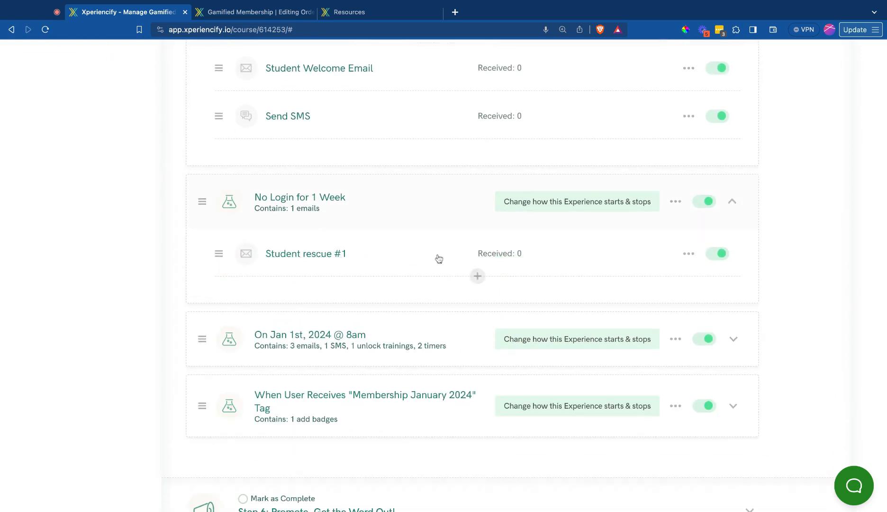
pyautogui.click(392, 261)
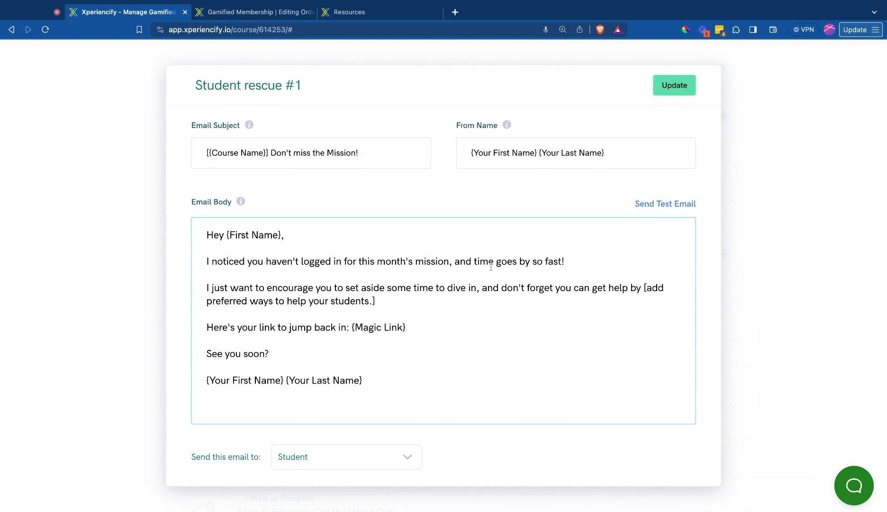
pyautogui.click(670, 87)
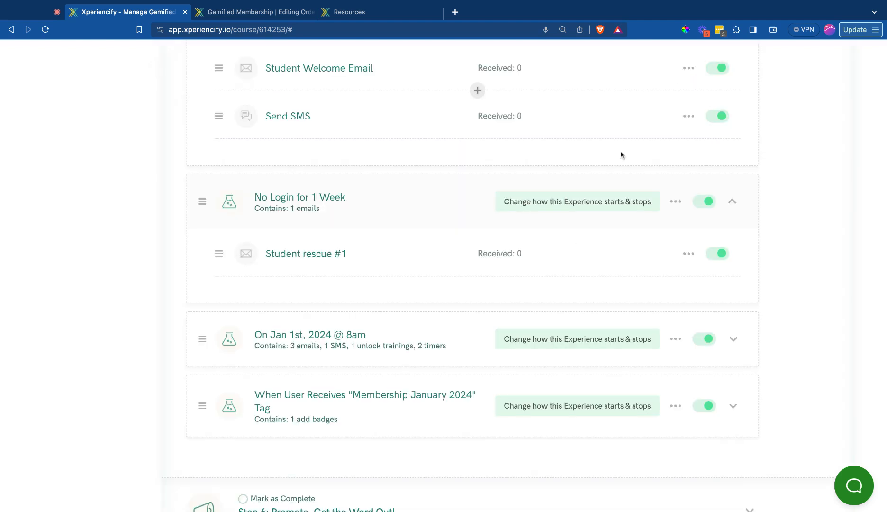
# Expand the On Jan 1st, 2024 @ 8am experience, review its sequence, and read and update the Month Mission ending in a week email
pyautogui.scroll(-3, 520, 344)
pyautogui.click(462, 222)
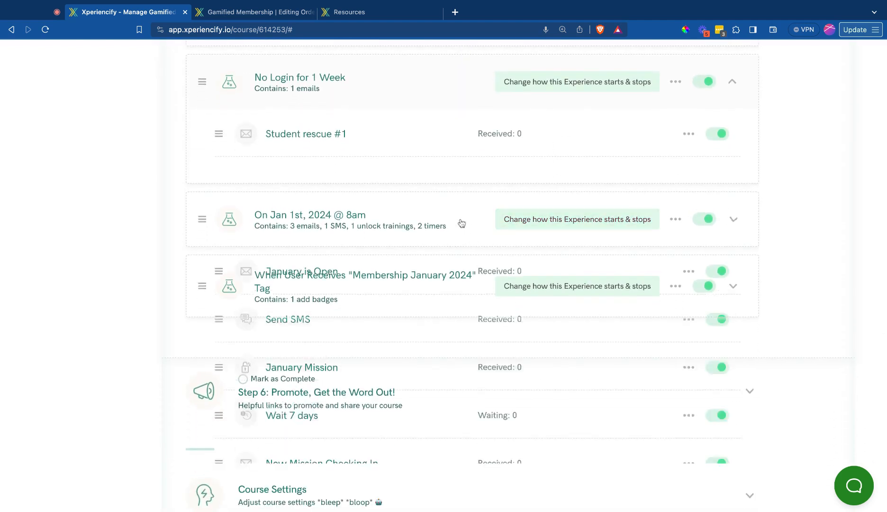
pyautogui.scroll(-3, 397, 389)
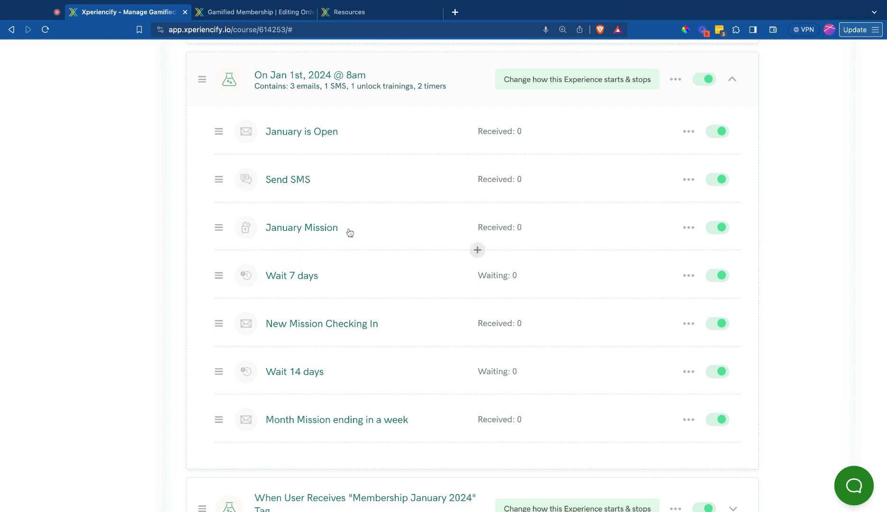
pyautogui.scroll(-2, 377, 282)
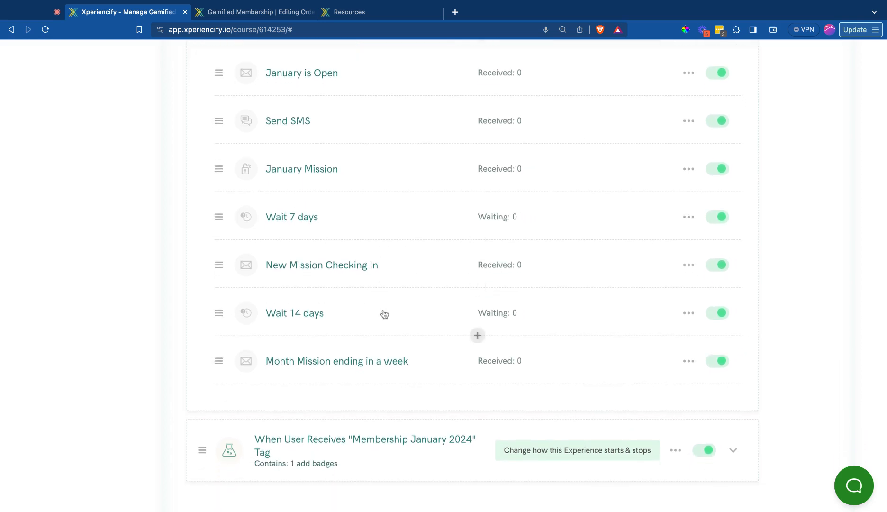
pyautogui.click(396, 369)
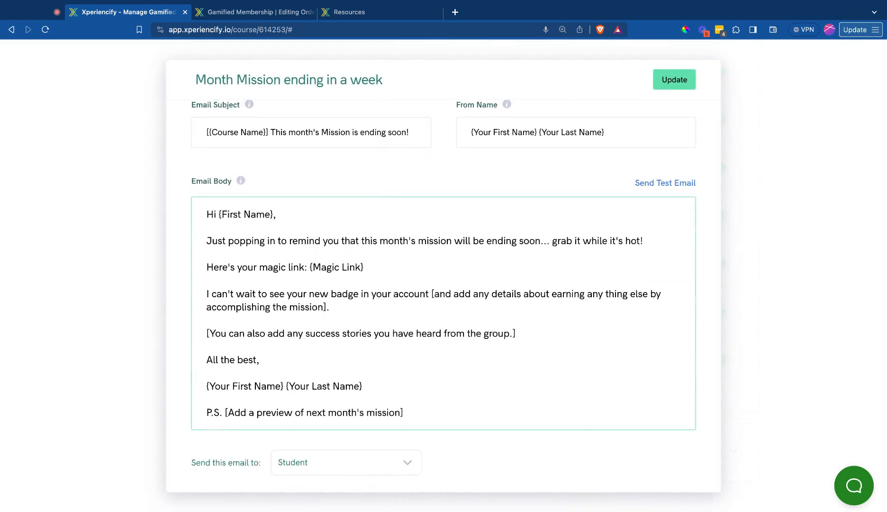
pyautogui.click(667, 83)
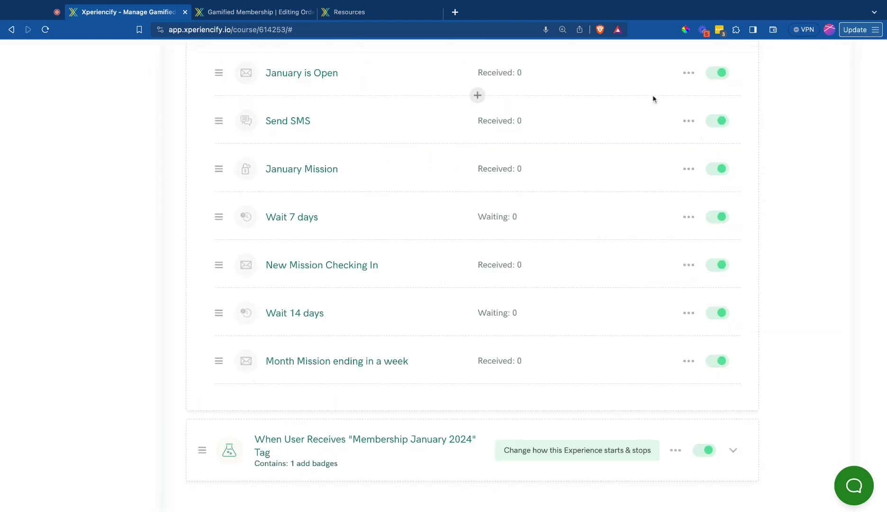
# Expand the When User Receives "Membership January 2024" Tag experience, review its badge action, and return to the course setup overview
pyautogui.scroll(-5, 474, 312)
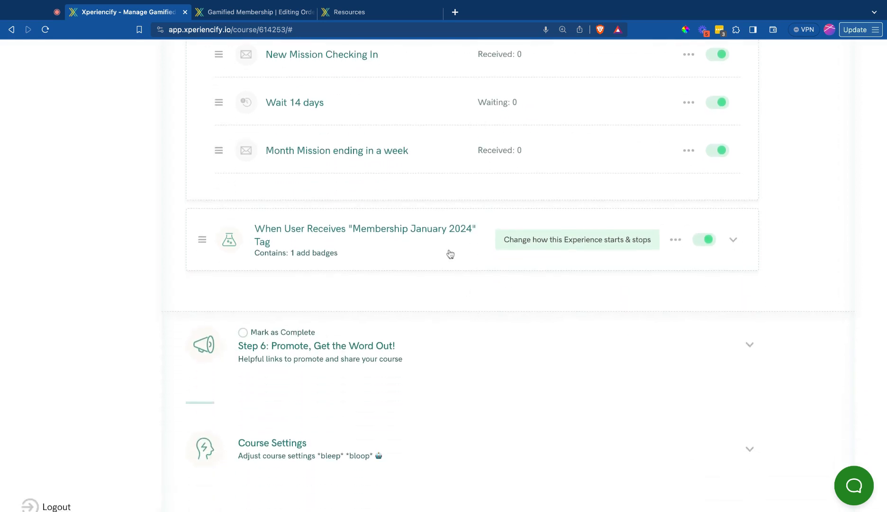
pyautogui.click(450, 254)
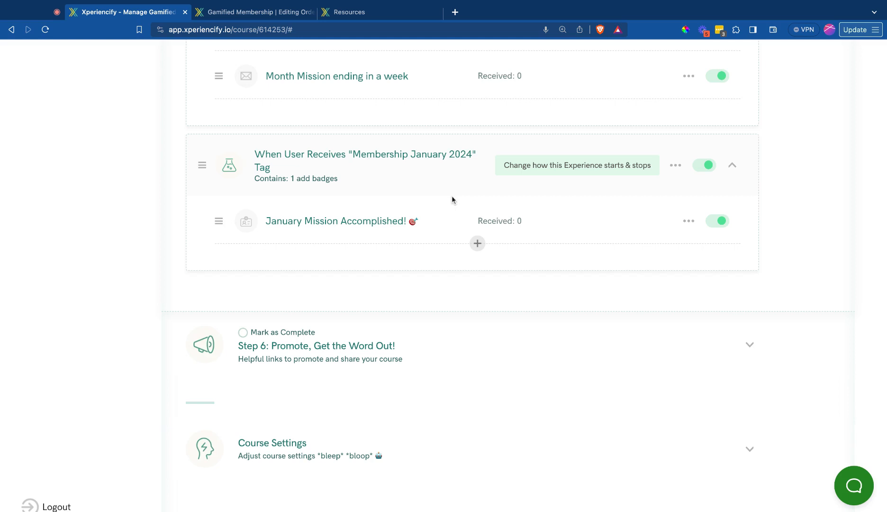
pyautogui.scroll(2, 453, 201)
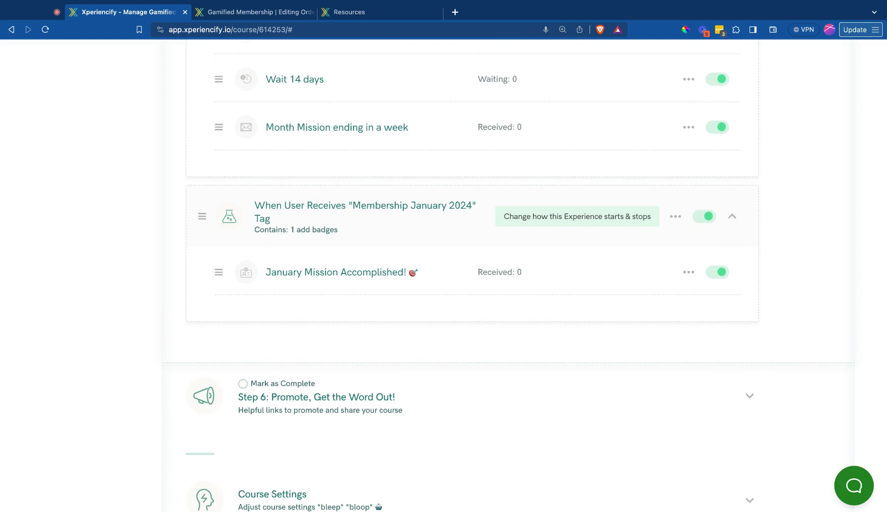
pyautogui.scroll(4, 478, 218)
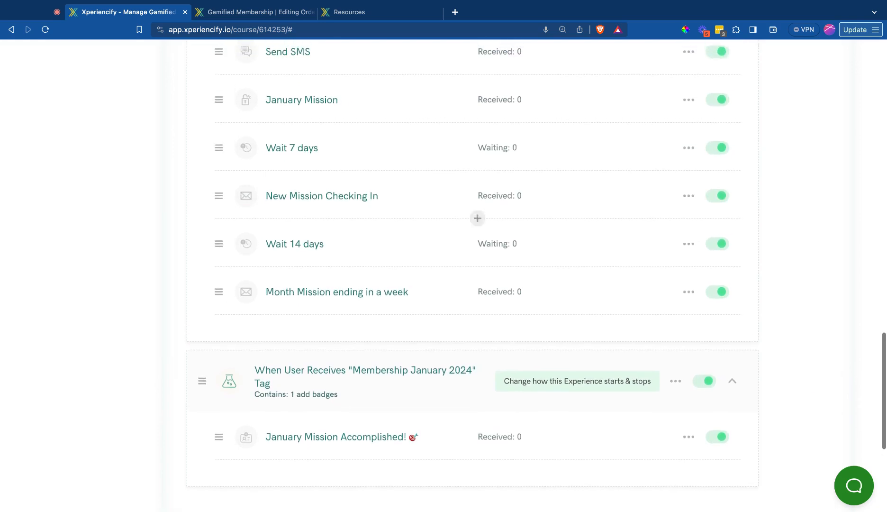
pyautogui.scroll(15, 477, 218)
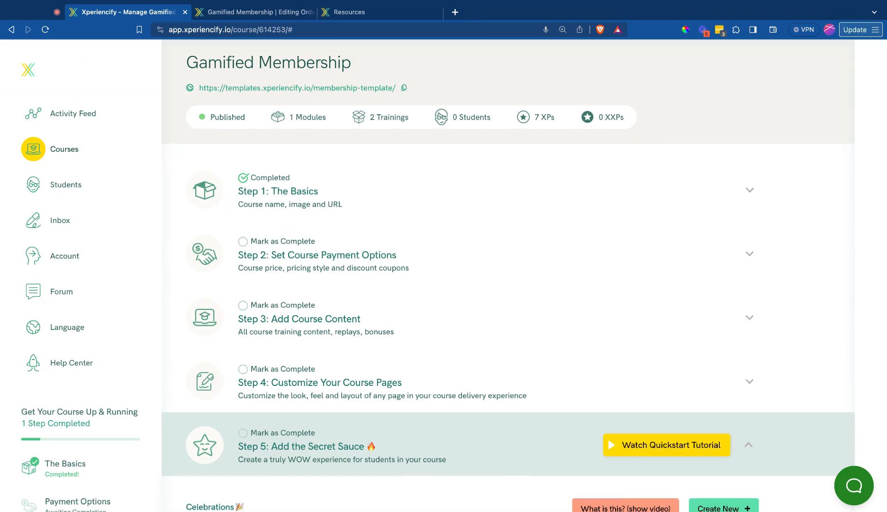